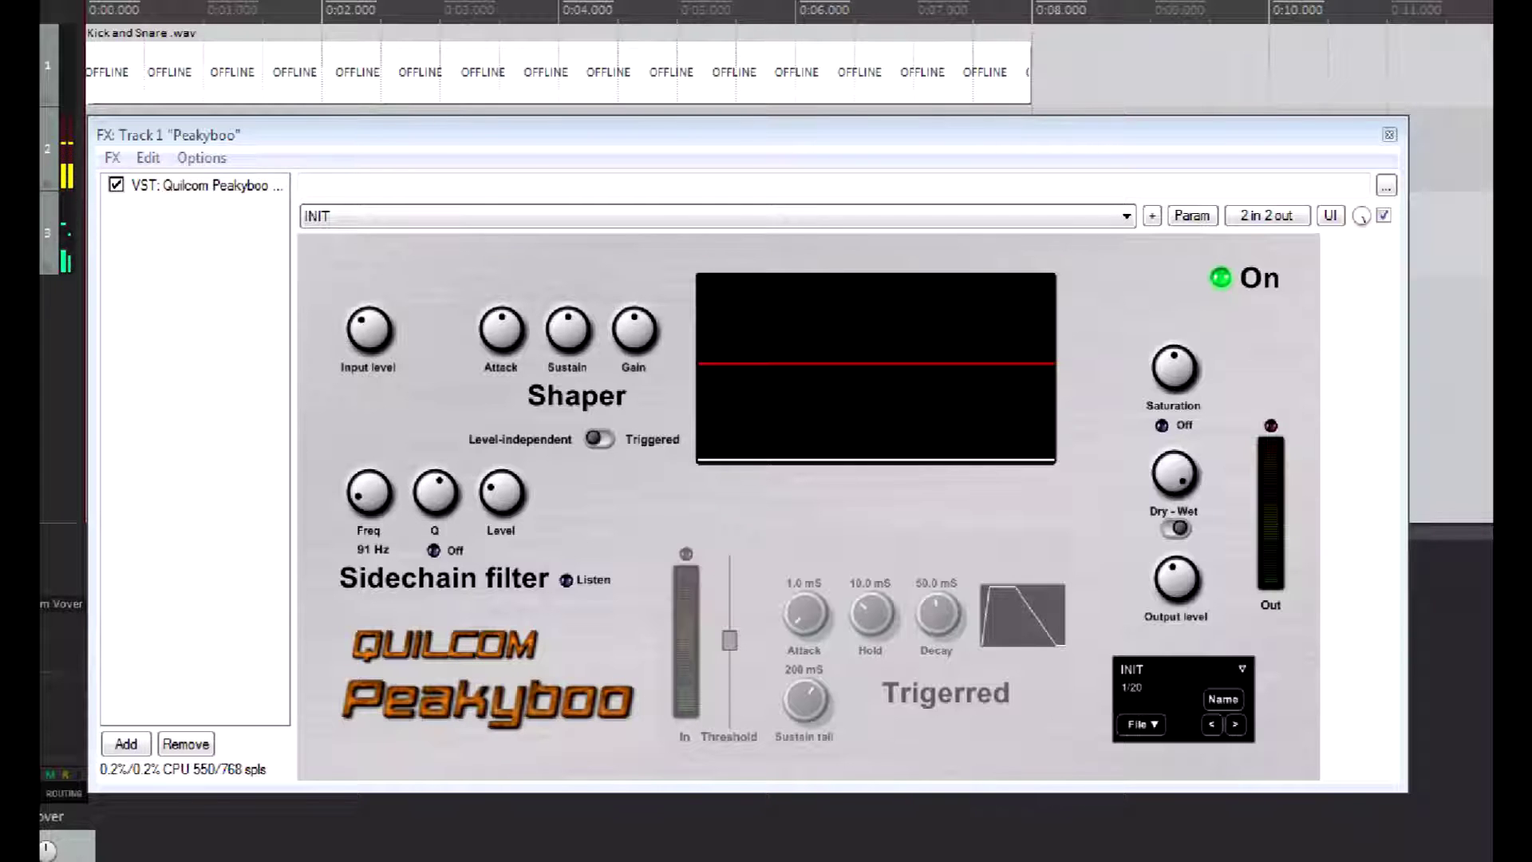
Step: Flip the Dry-Wet switch to dry and back, and start playback of the Kick and Snare loop with the INIT preset
mouse_move(1189, 672)
click(1174, 528)
click(1177, 529)
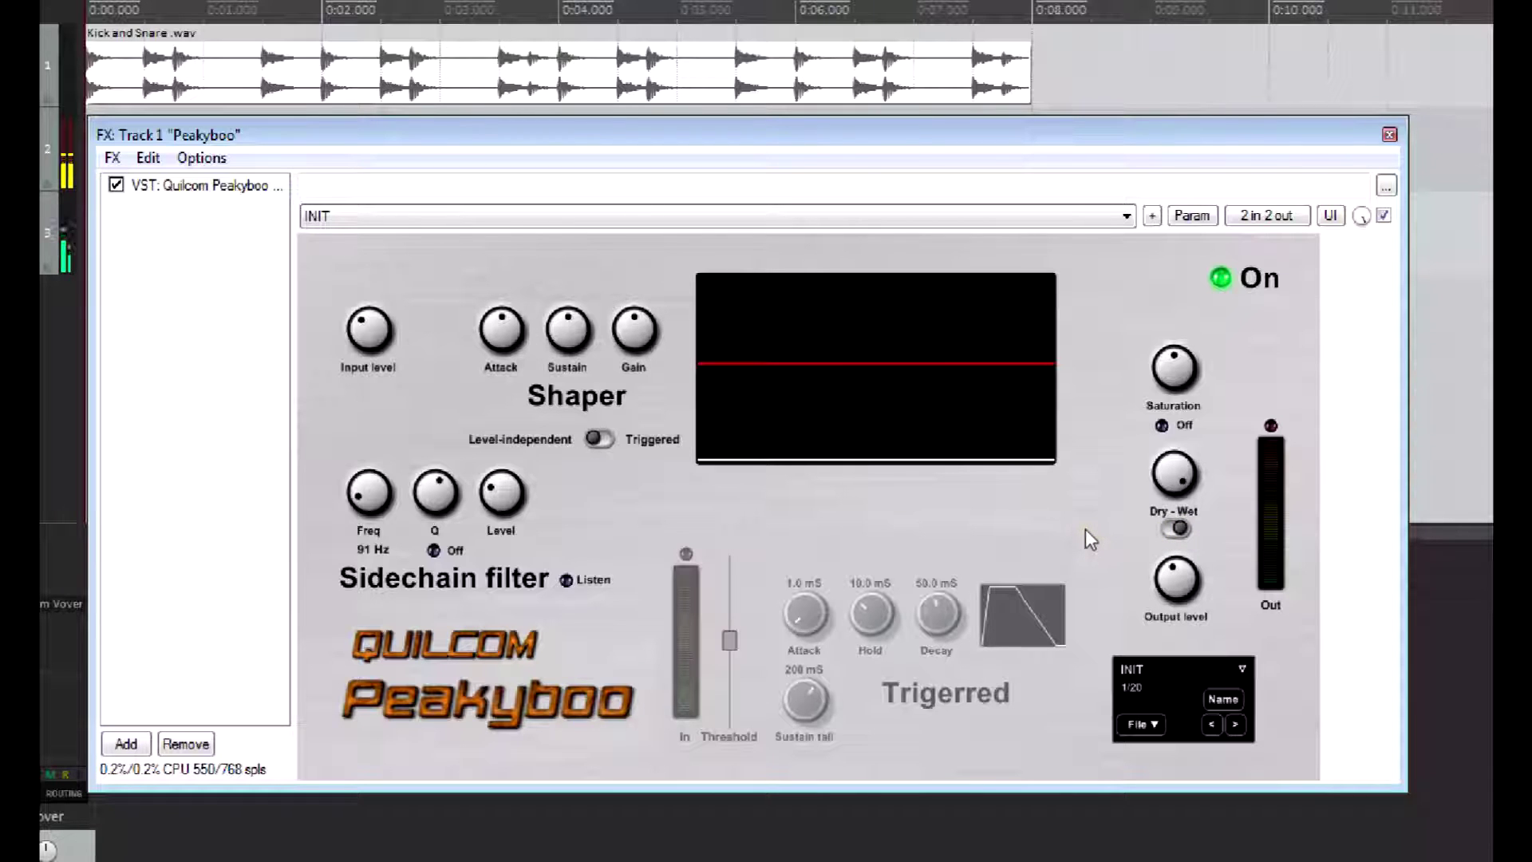
key(space)
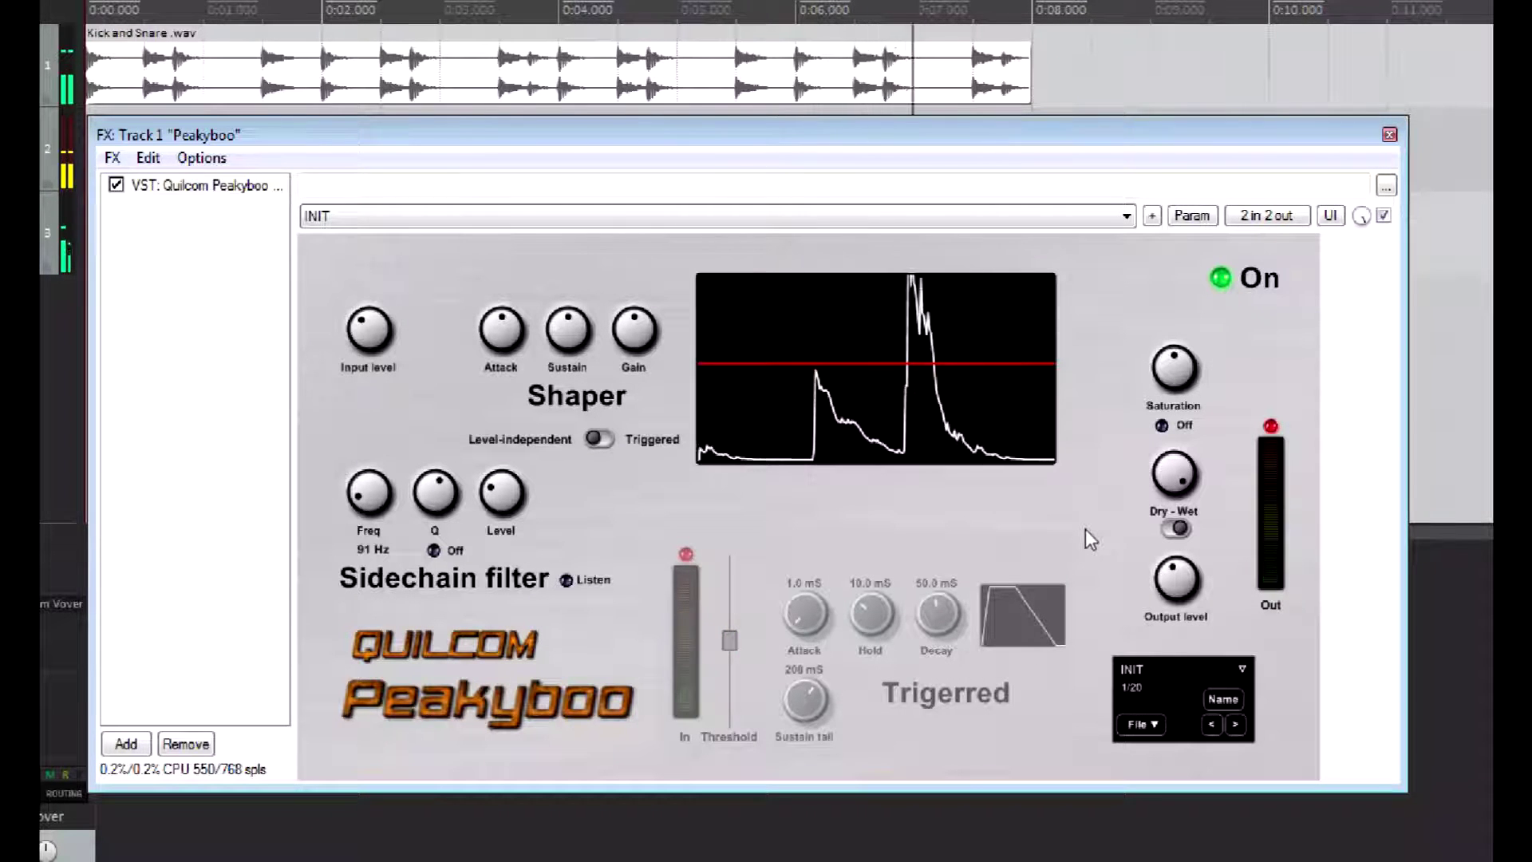
Step: Audition the Harden 1 and Harden 2 presets, comparing each against the dry signal
click(1242, 670)
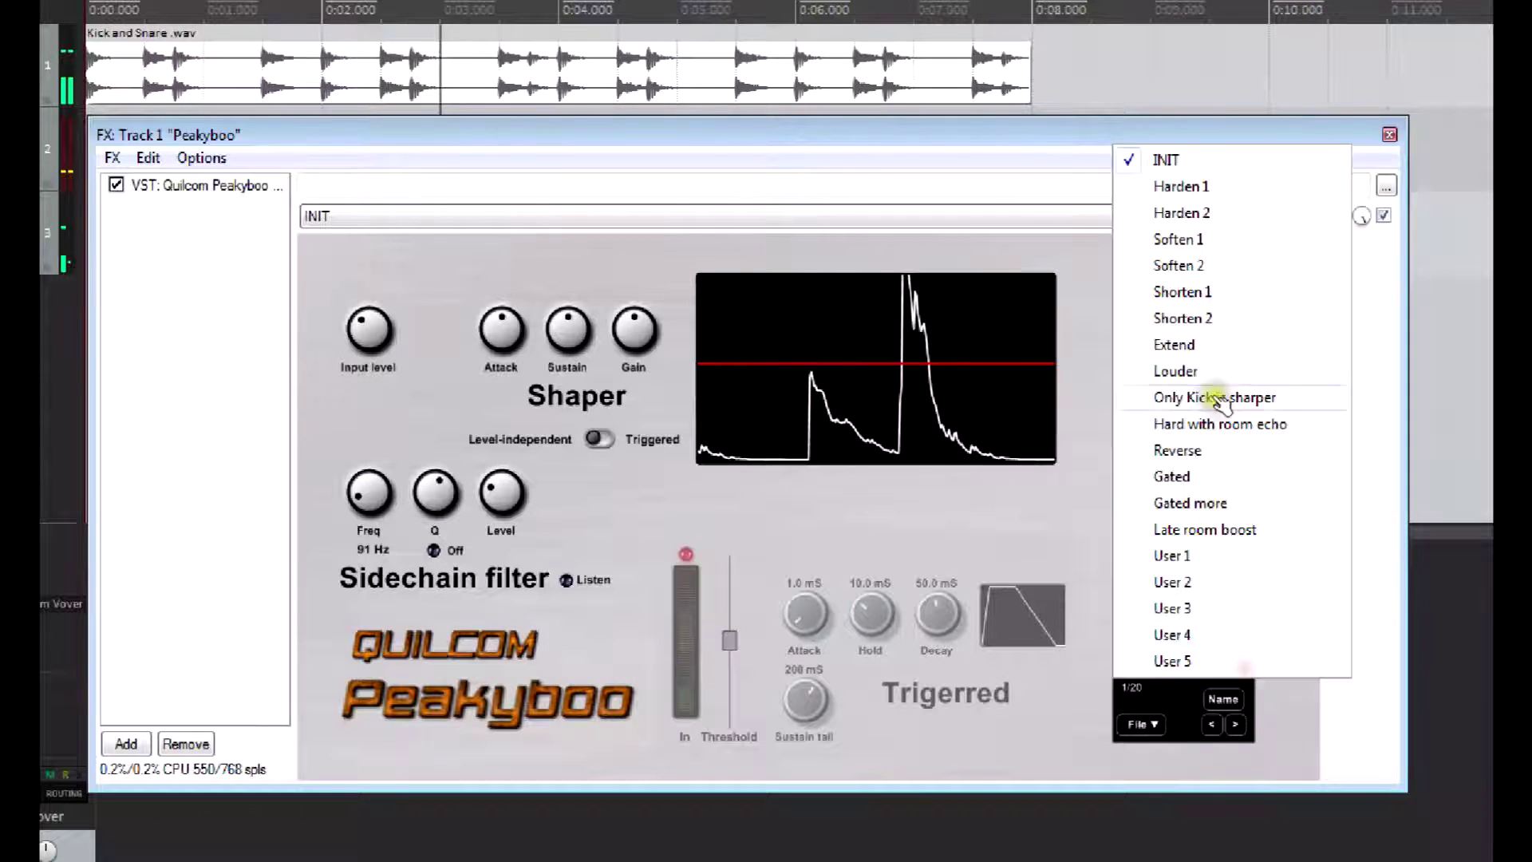
click(1188, 188)
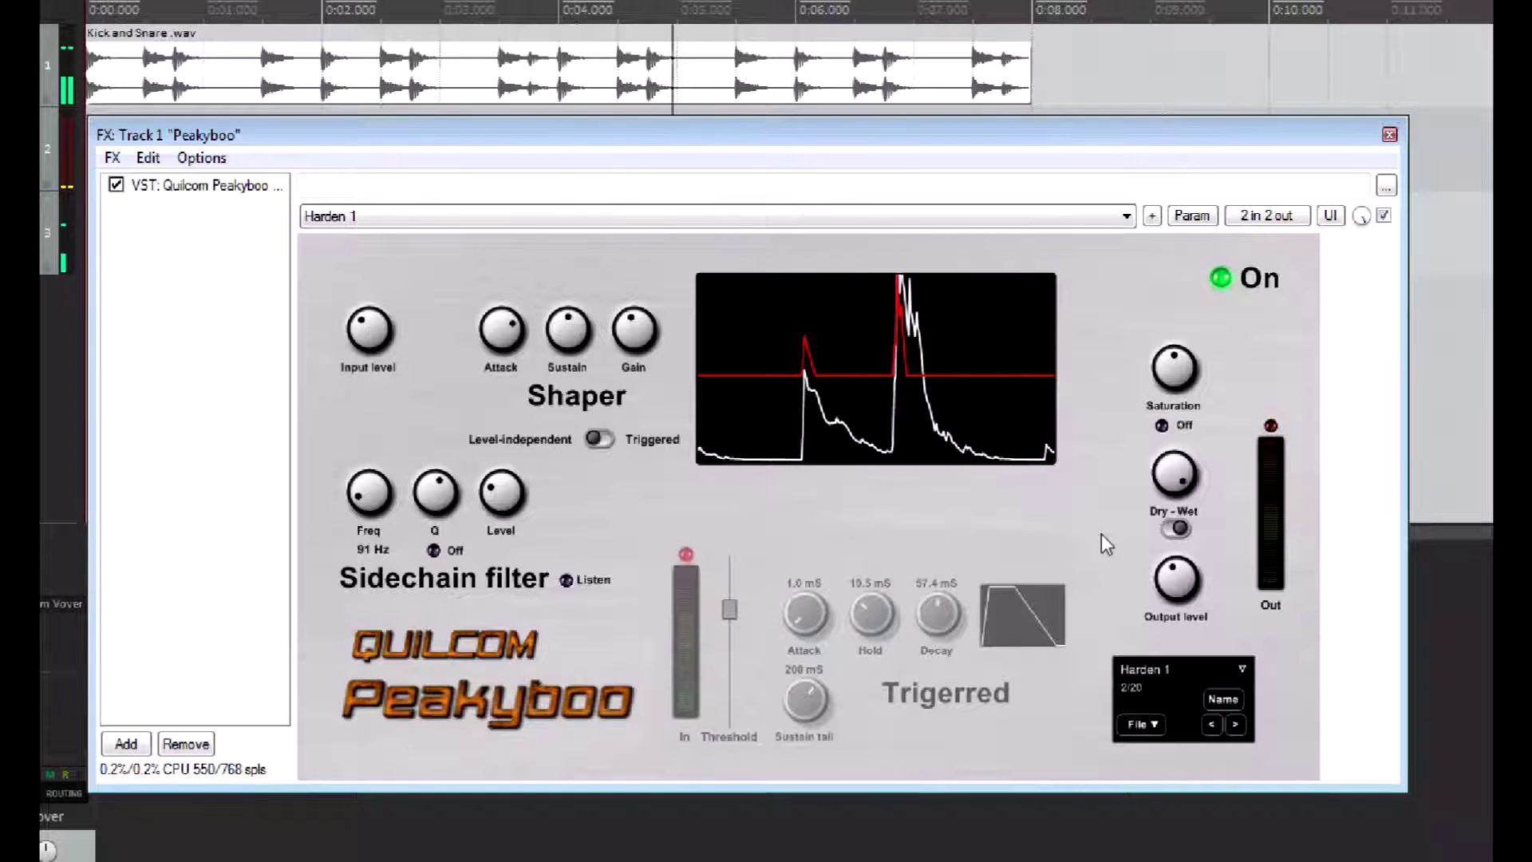
click(1175, 529)
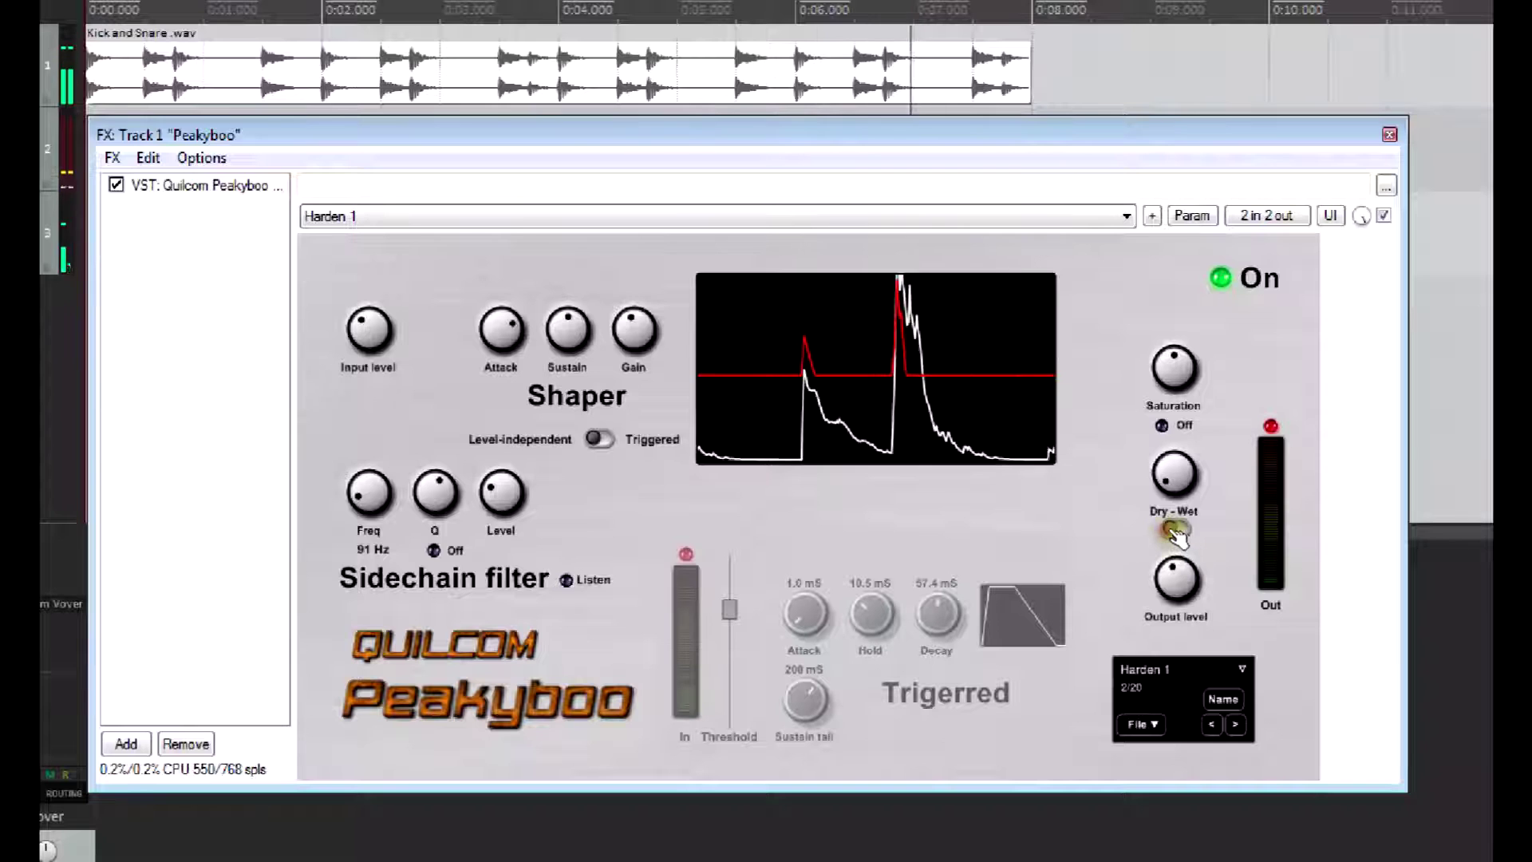
click(1181, 529)
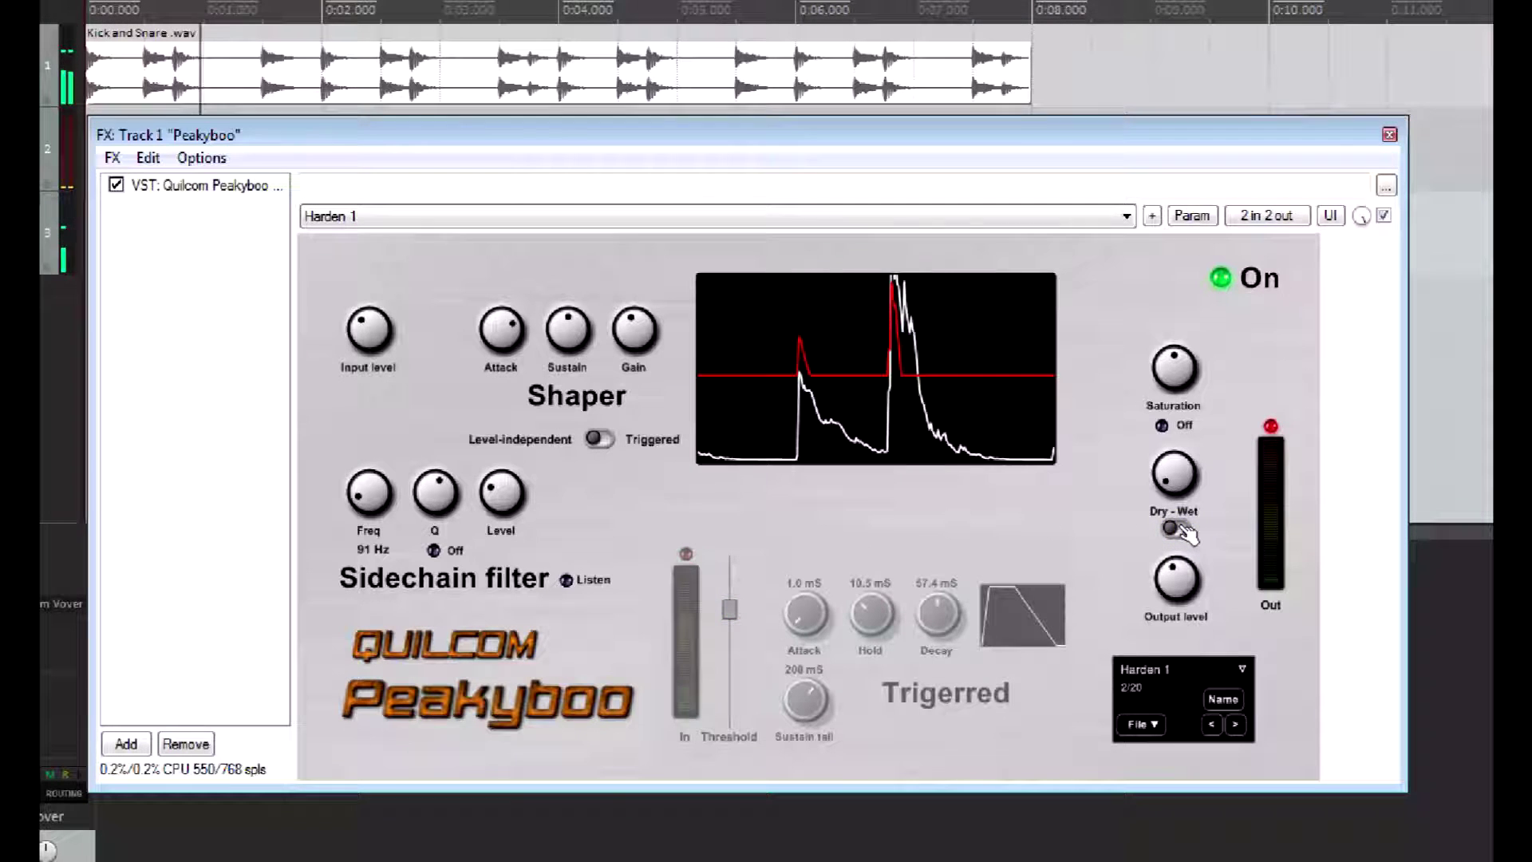
click(1236, 723)
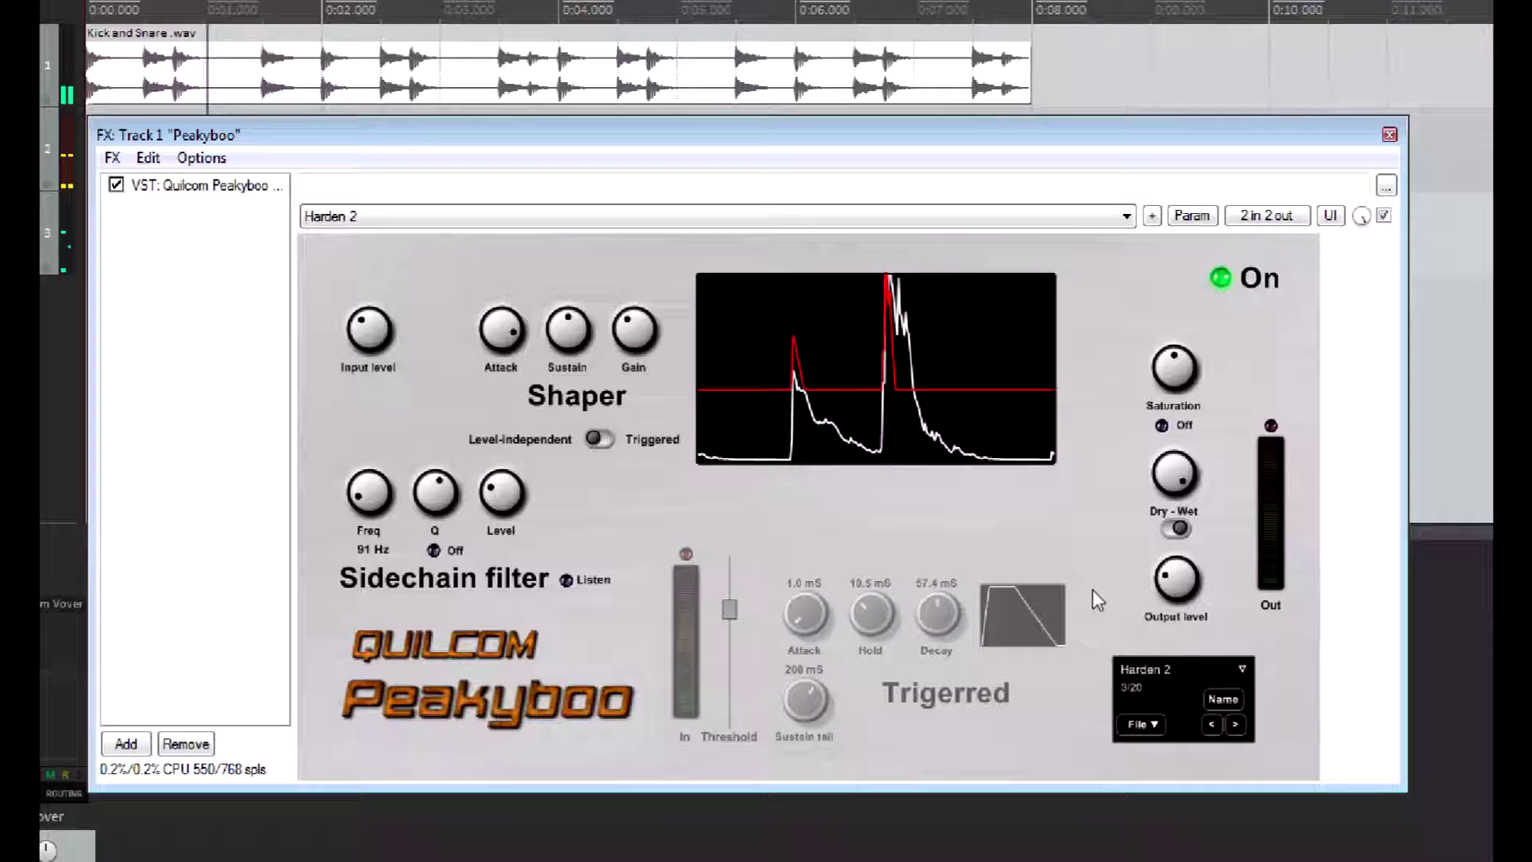
click(1178, 532)
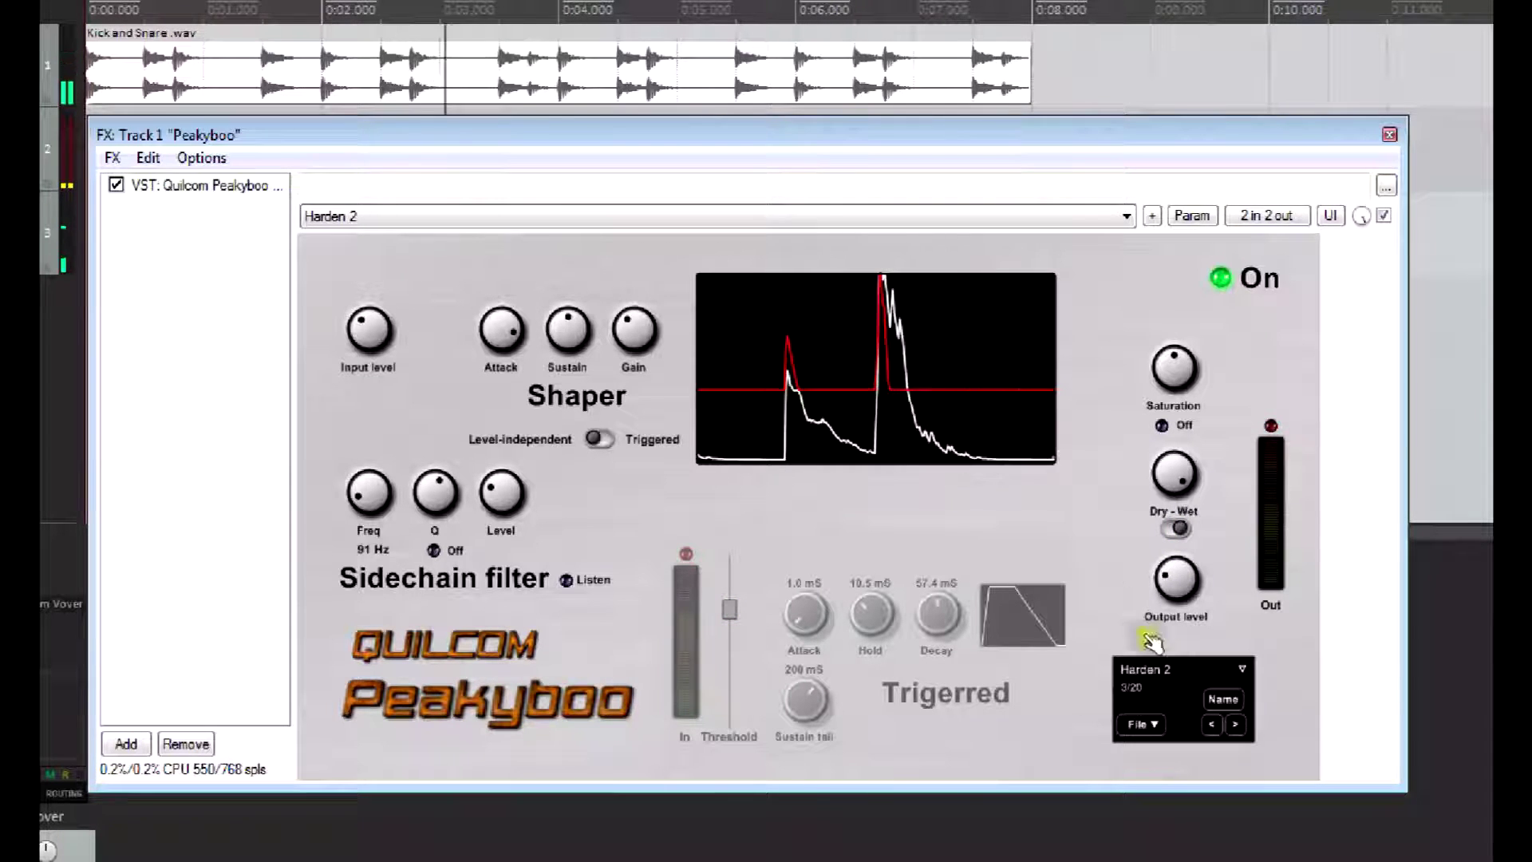
Step: Audition the Soften 1 and Soften 2 presets, comparing Soften 2 against the dry signal
click(1235, 724)
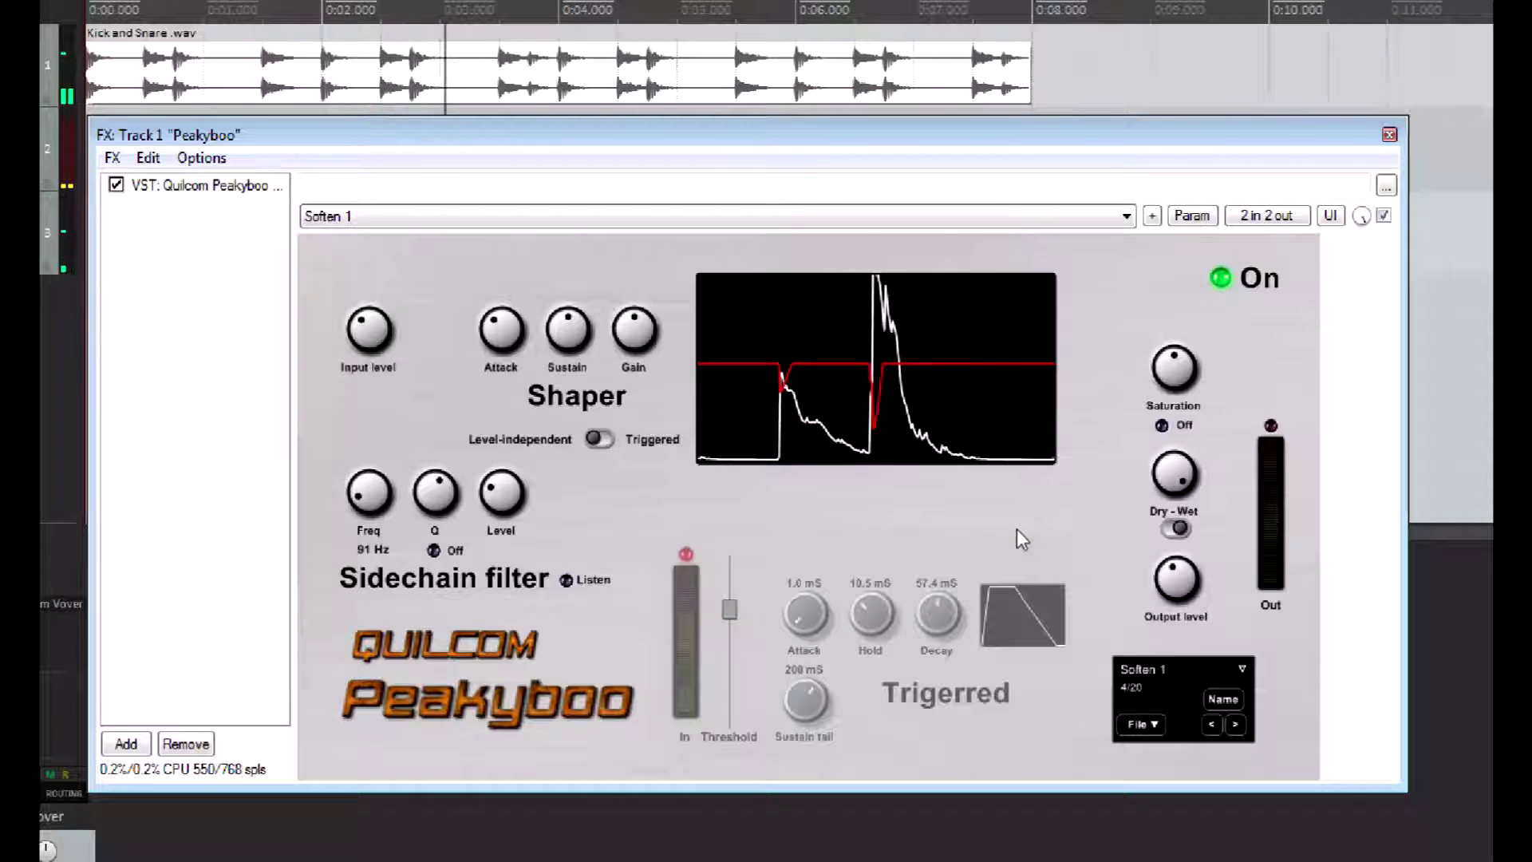
click(1237, 724)
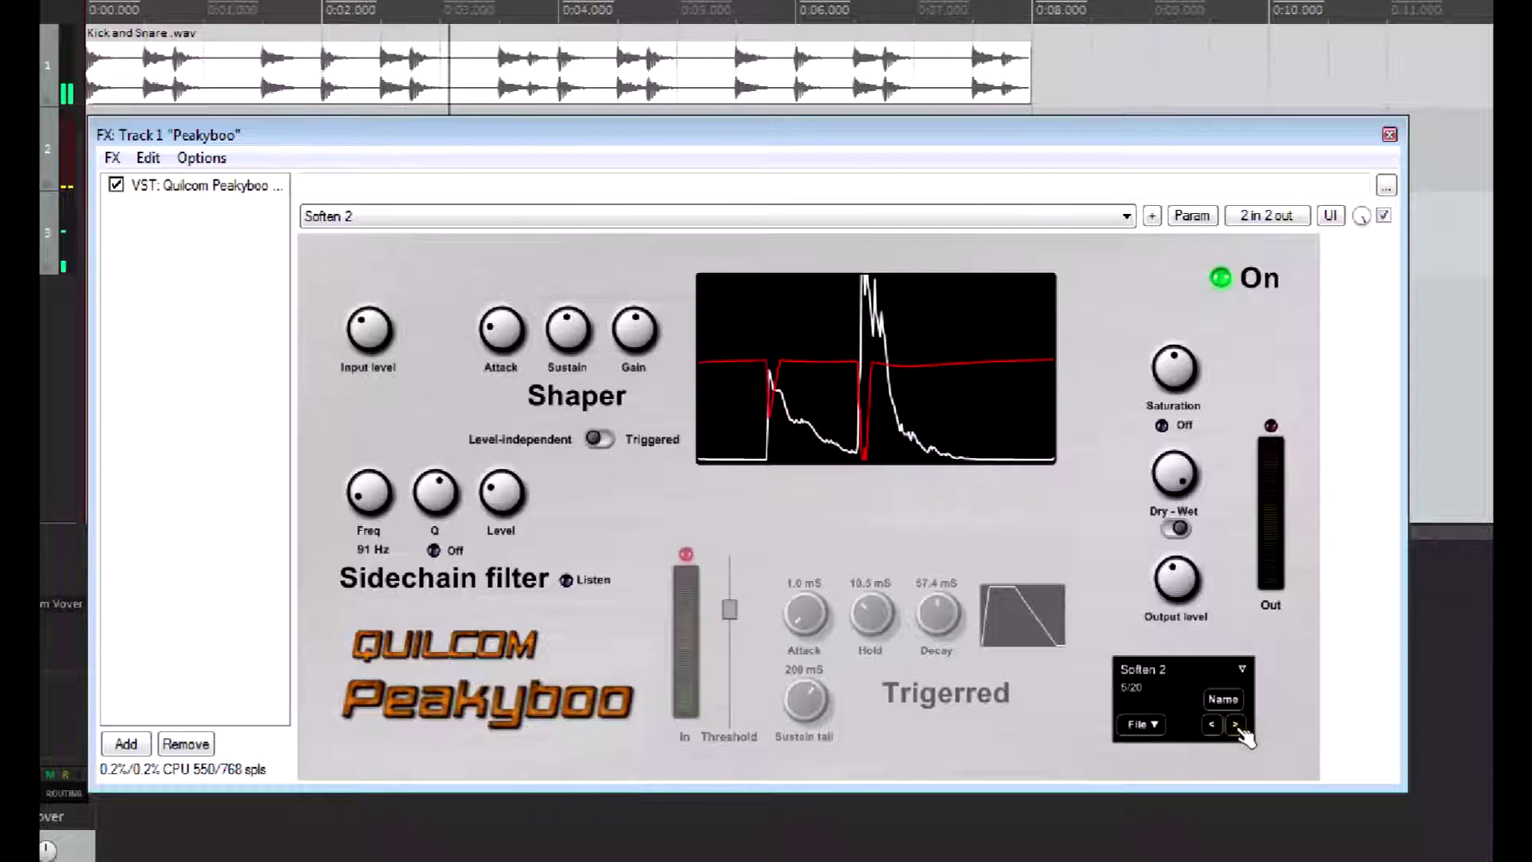
click(1175, 528)
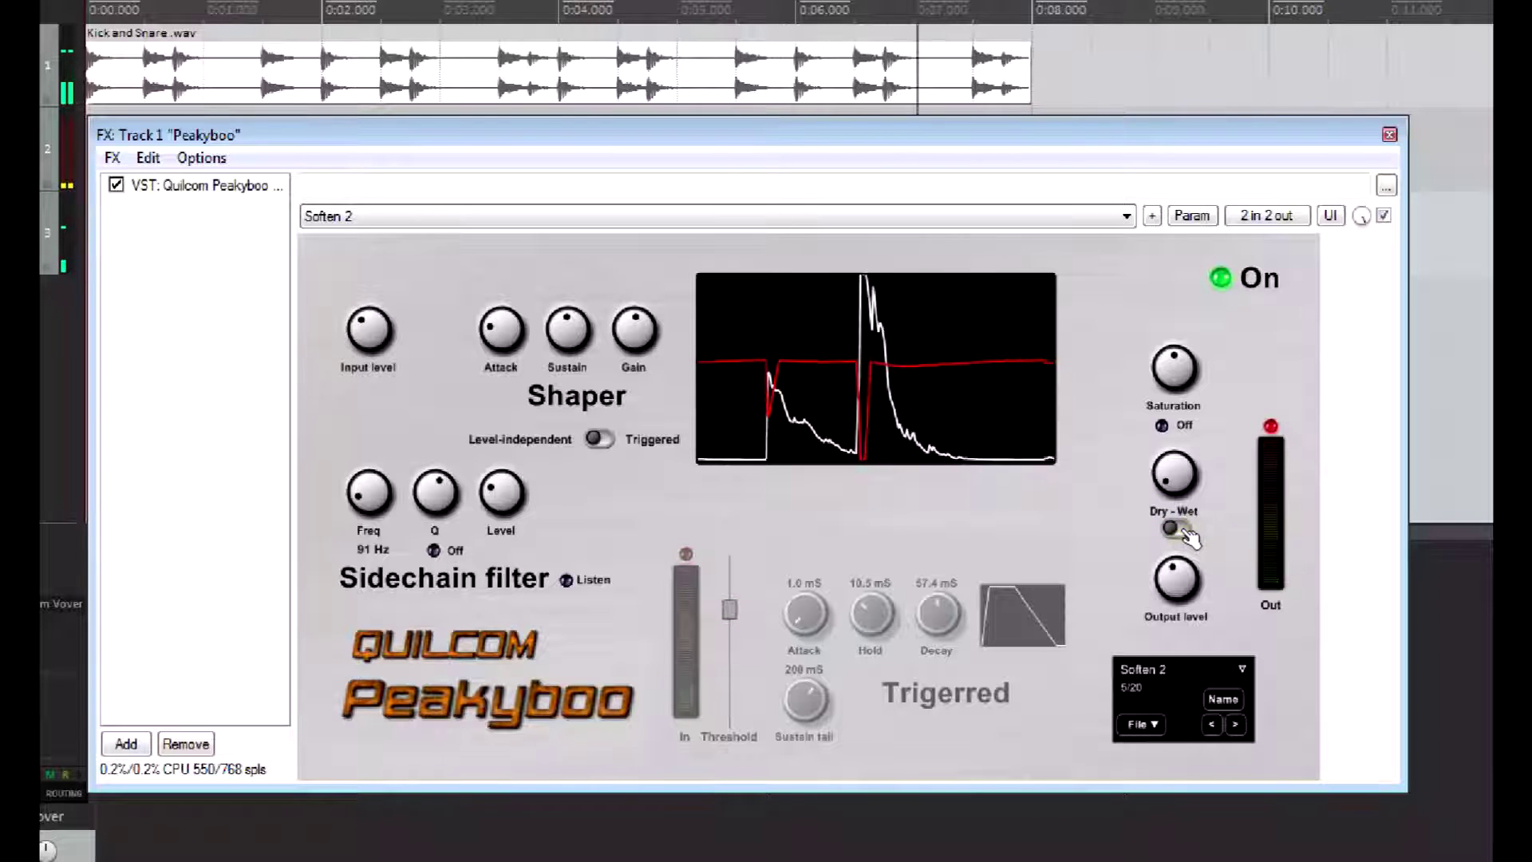
Step: Audition the Shorten 1 preset against the dry signal, and listen to Shorten 2
click(1237, 725)
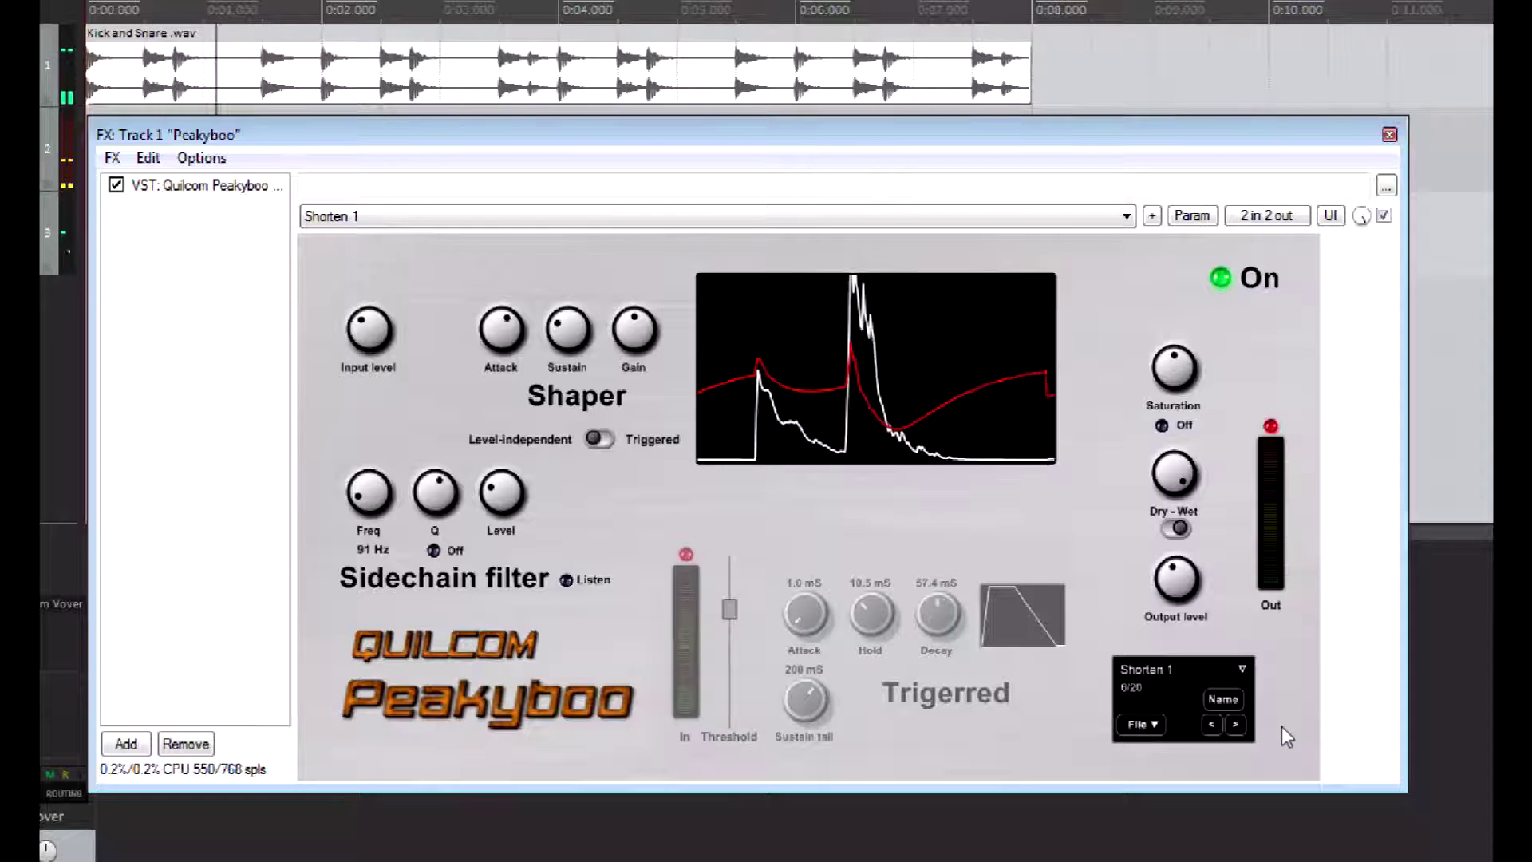
click(1170, 529)
click(1176, 529)
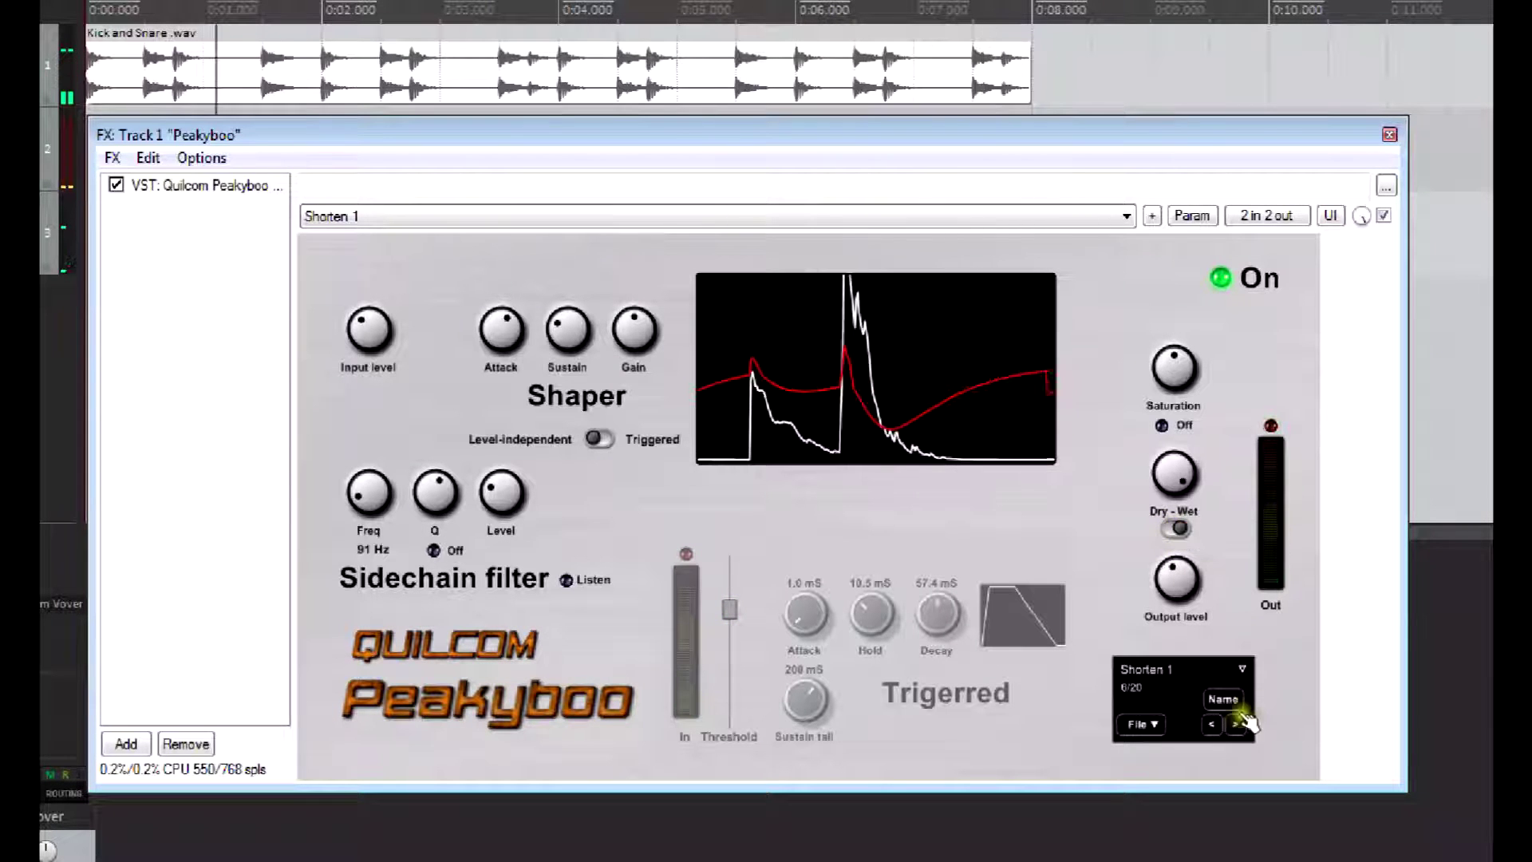
click(1235, 724)
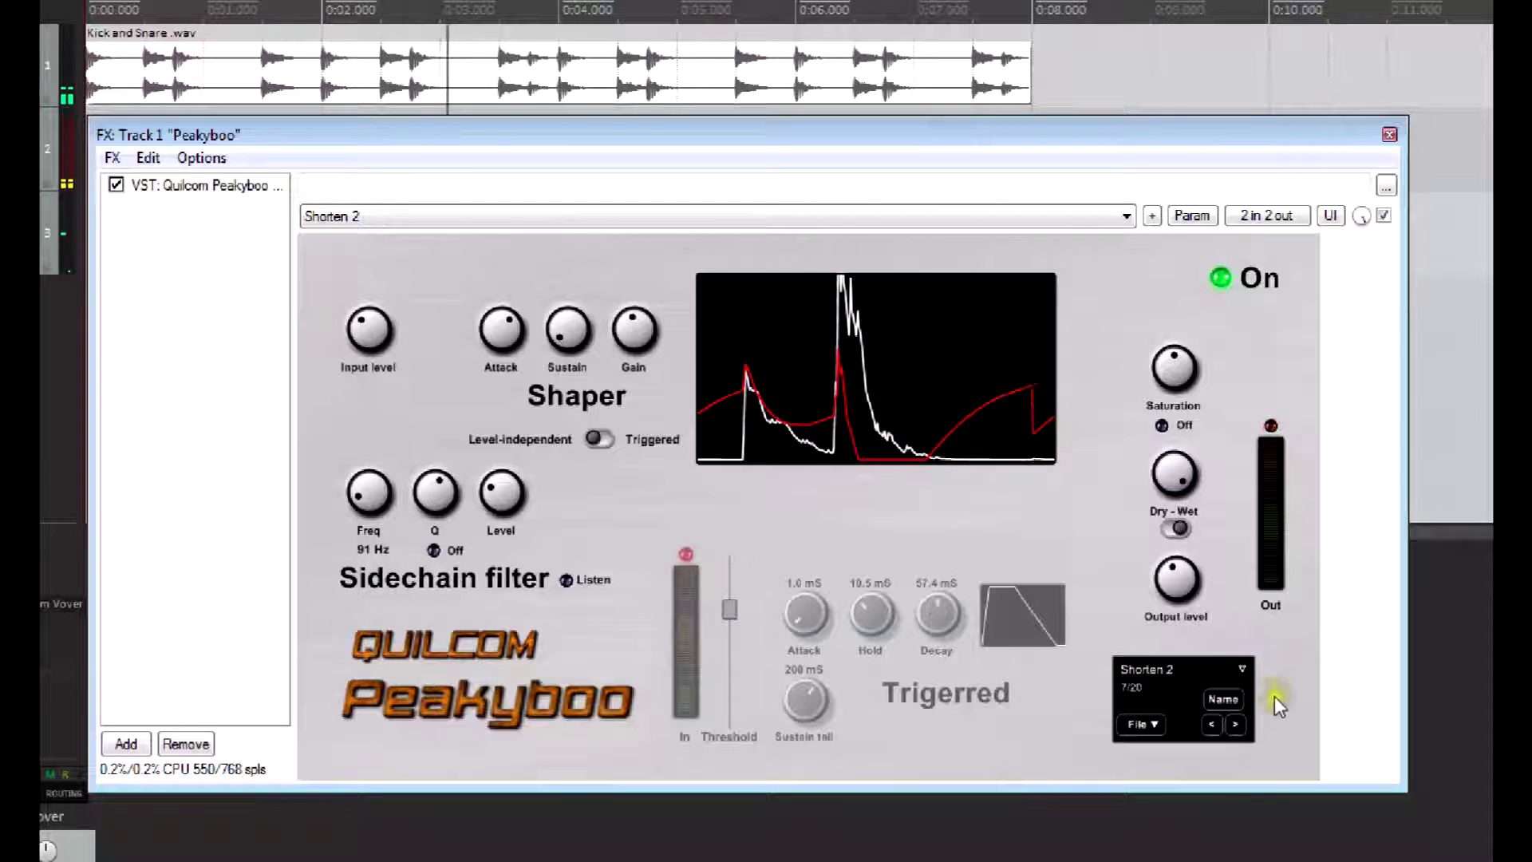
Step: Audition the Extend and Louder presets, comparing each against the dry signal
click(1237, 724)
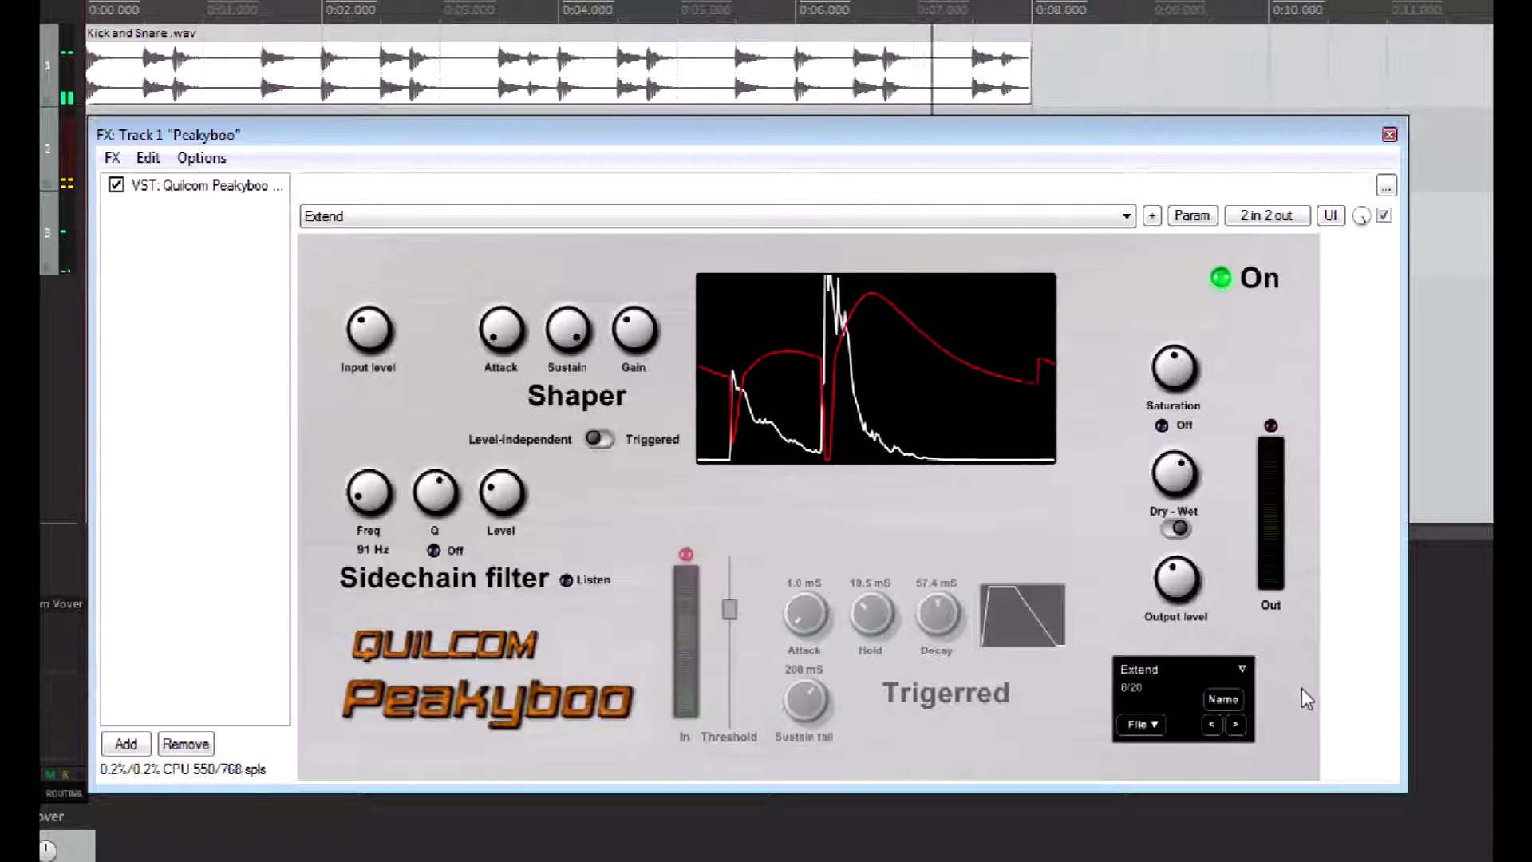
click(1175, 528)
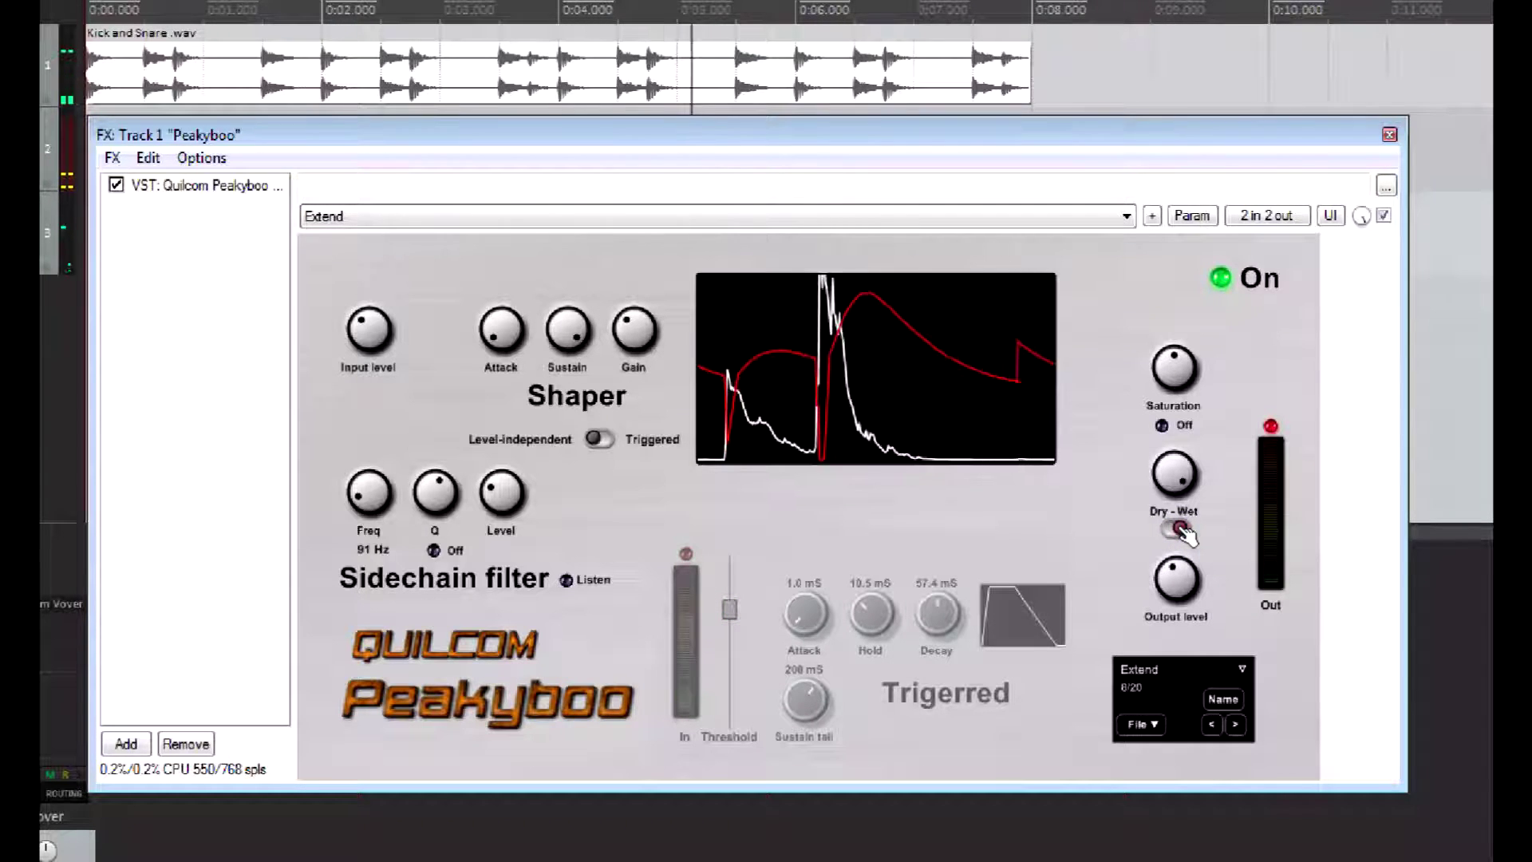
click(1236, 724)
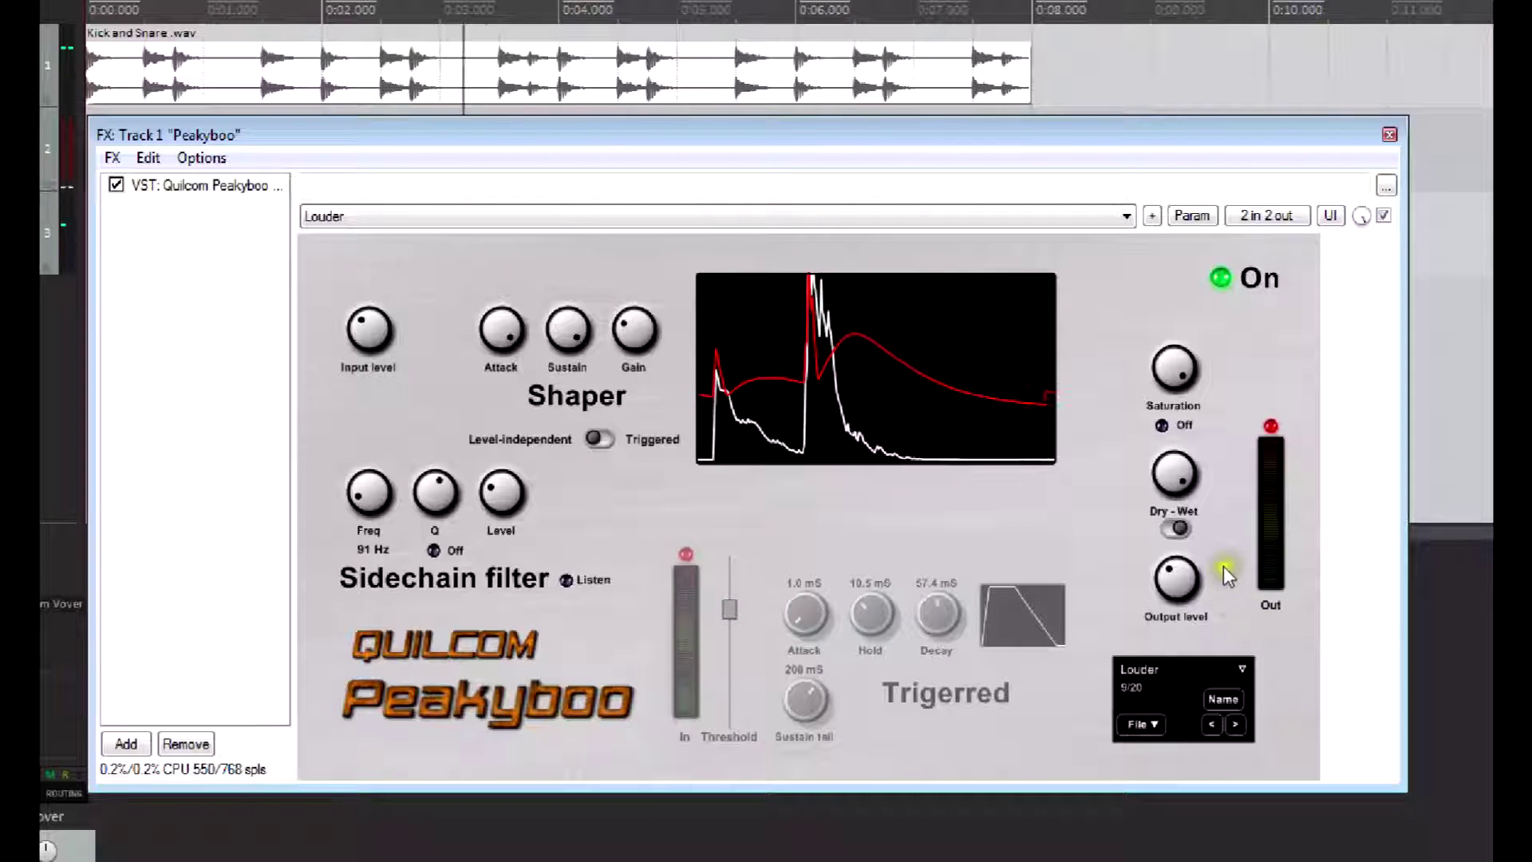
click(1176, 531)
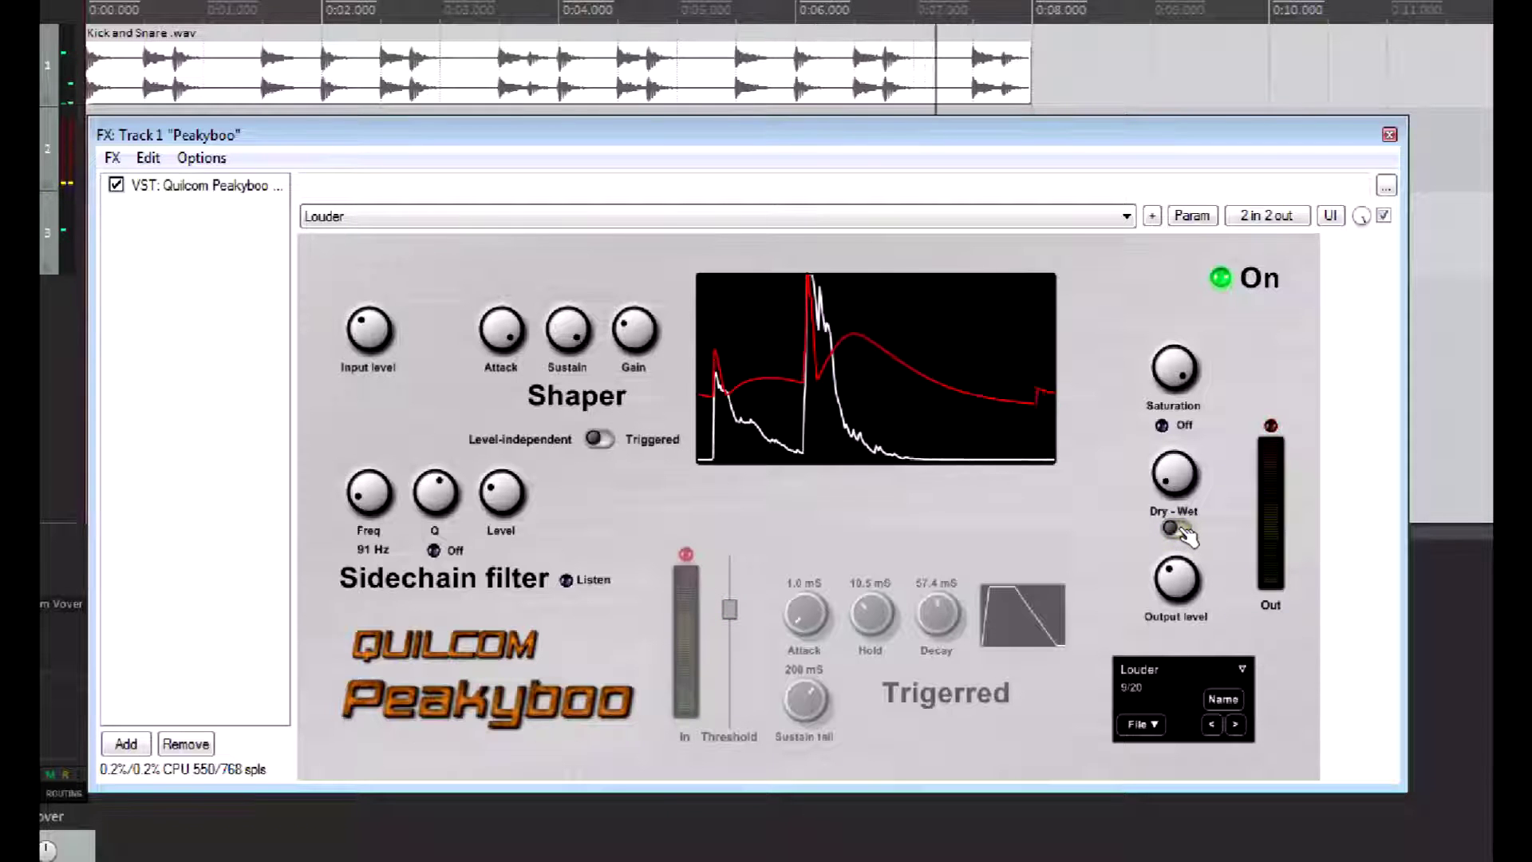
click(1184, 529)
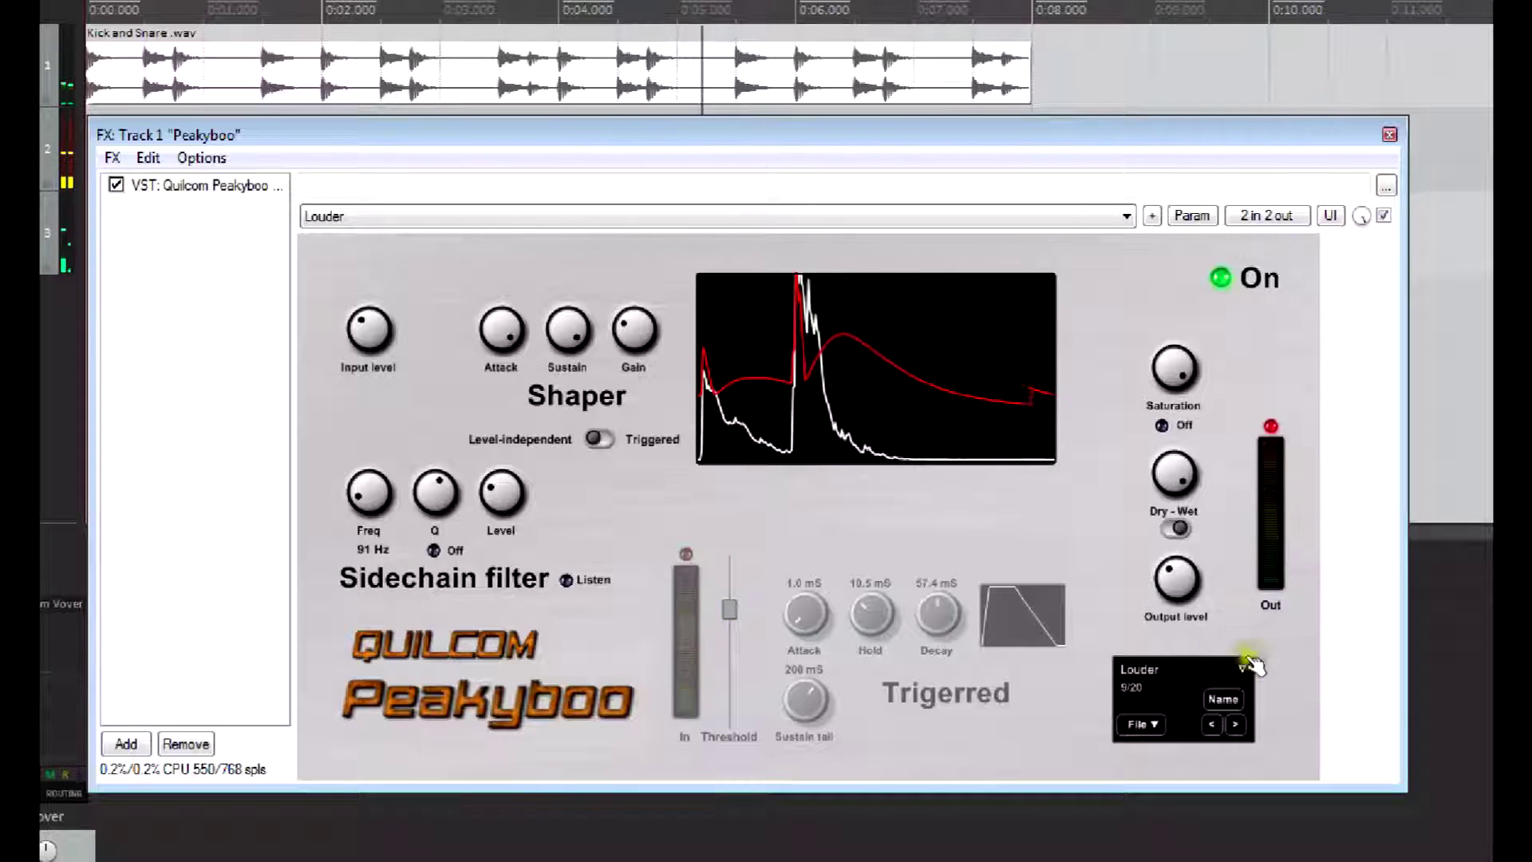
Step: Load the Only Kick is sharper preset and switch repeatedly between dry and wet to compare the sound
click(1235, 724)
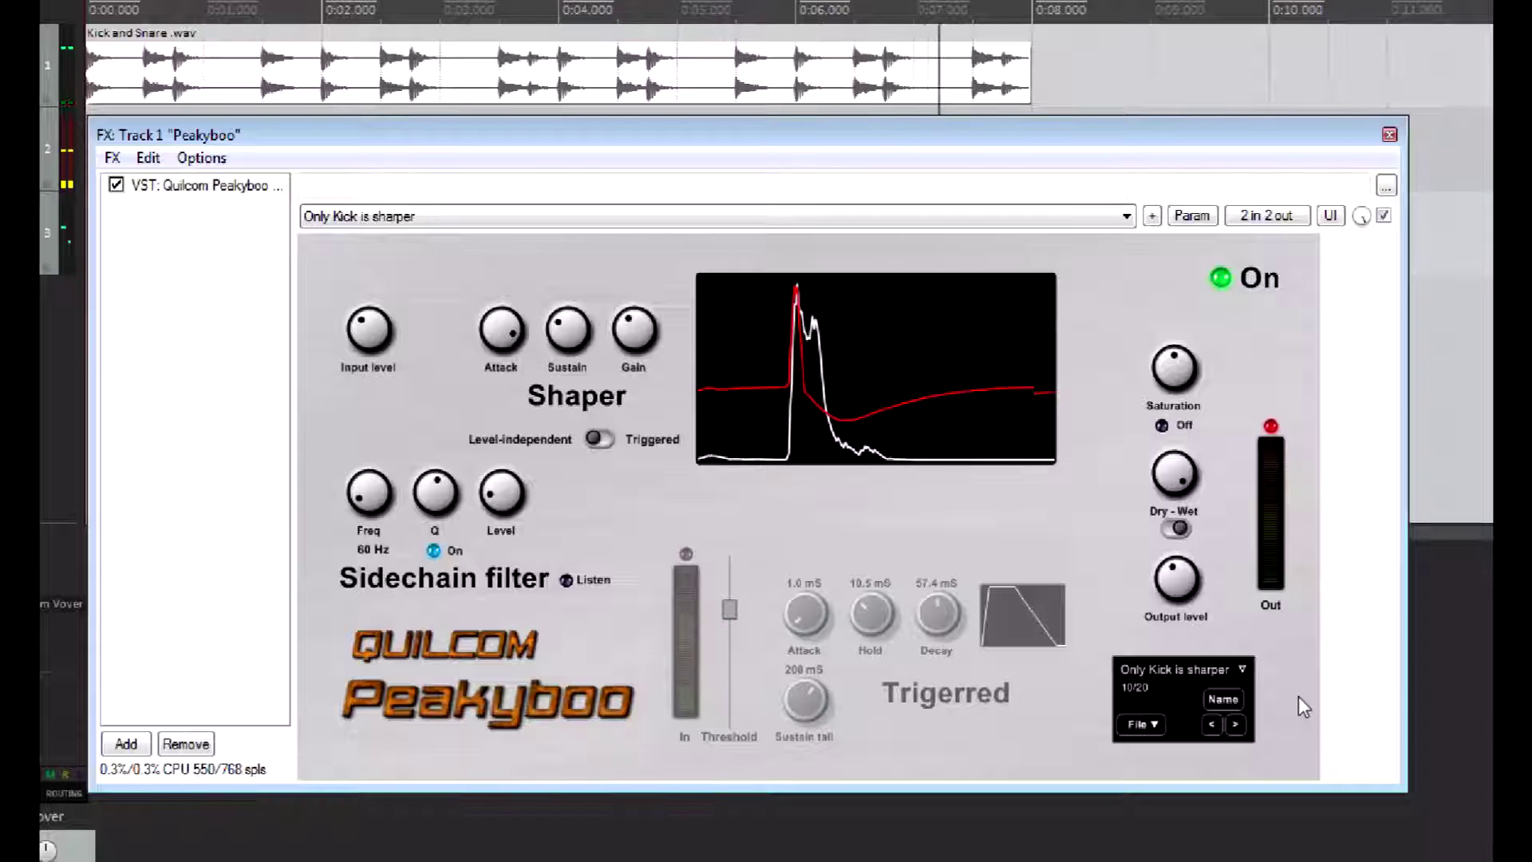
click(1162, 556)
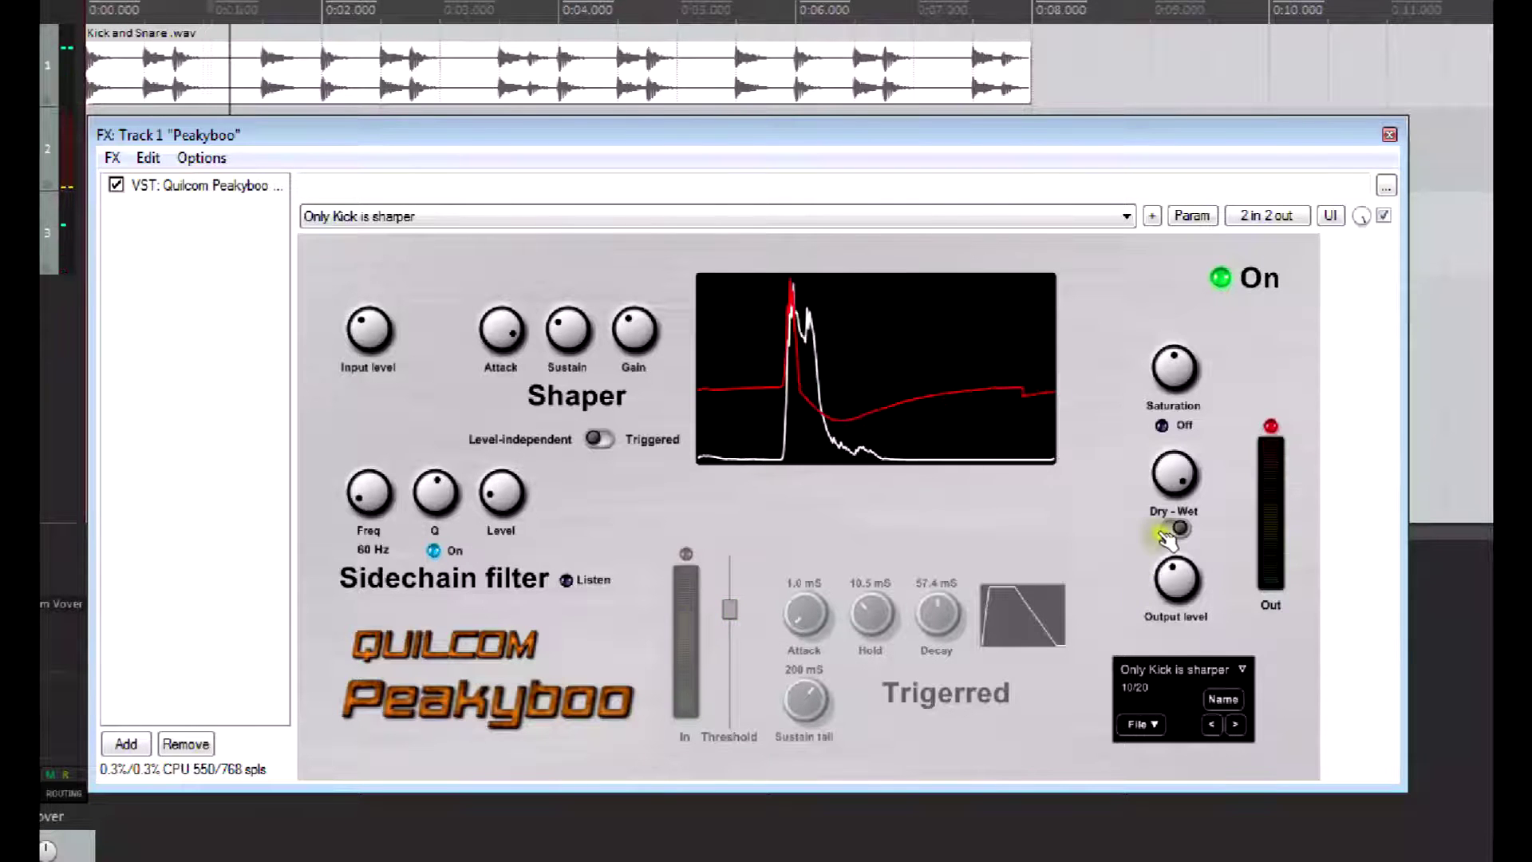
click(1176, 529)
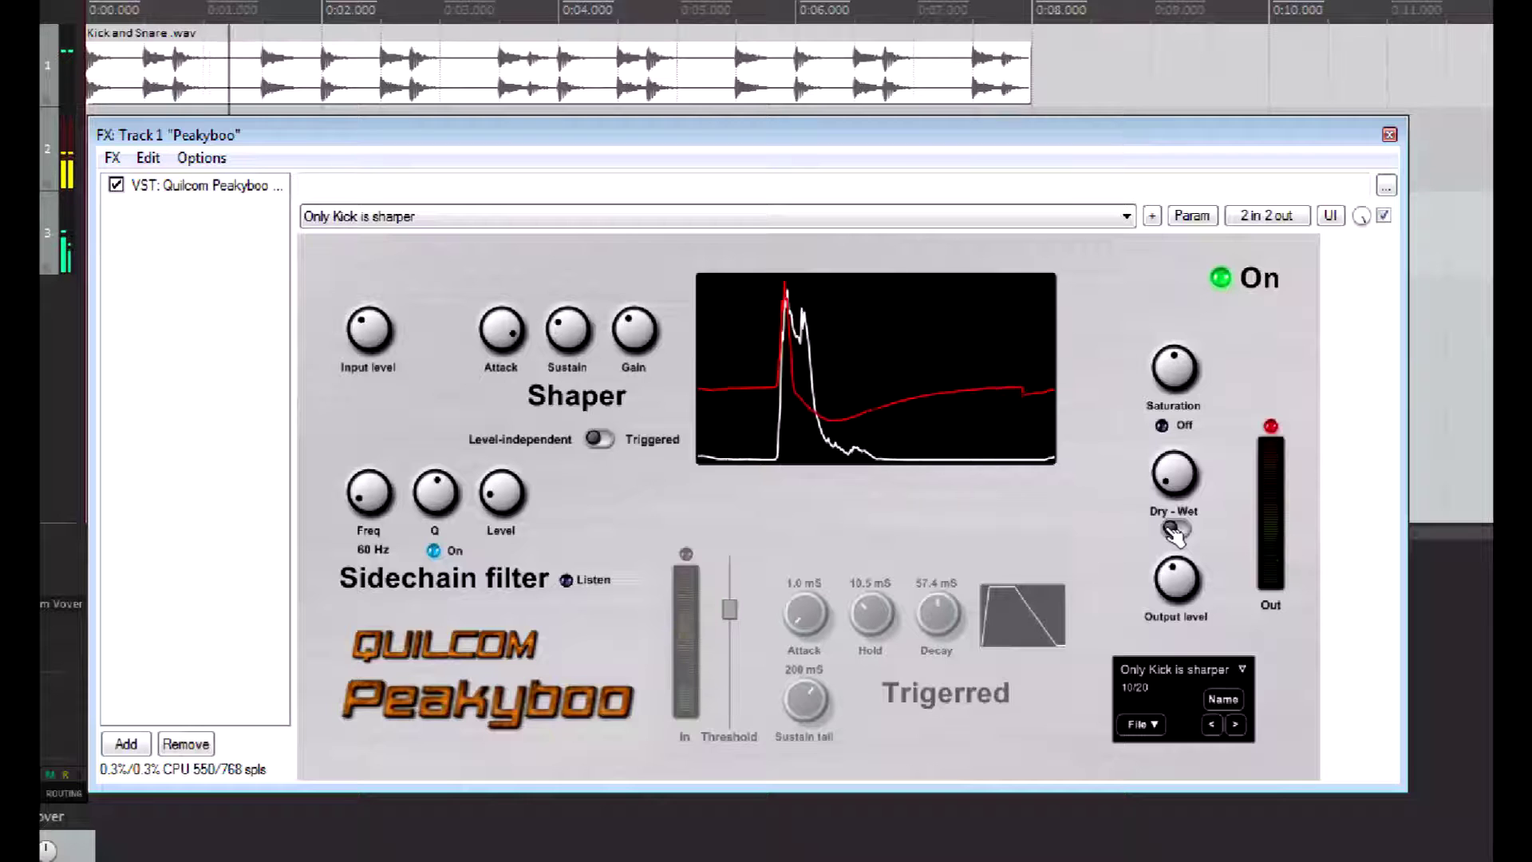
click(1174, 532)
click(1175, 532)
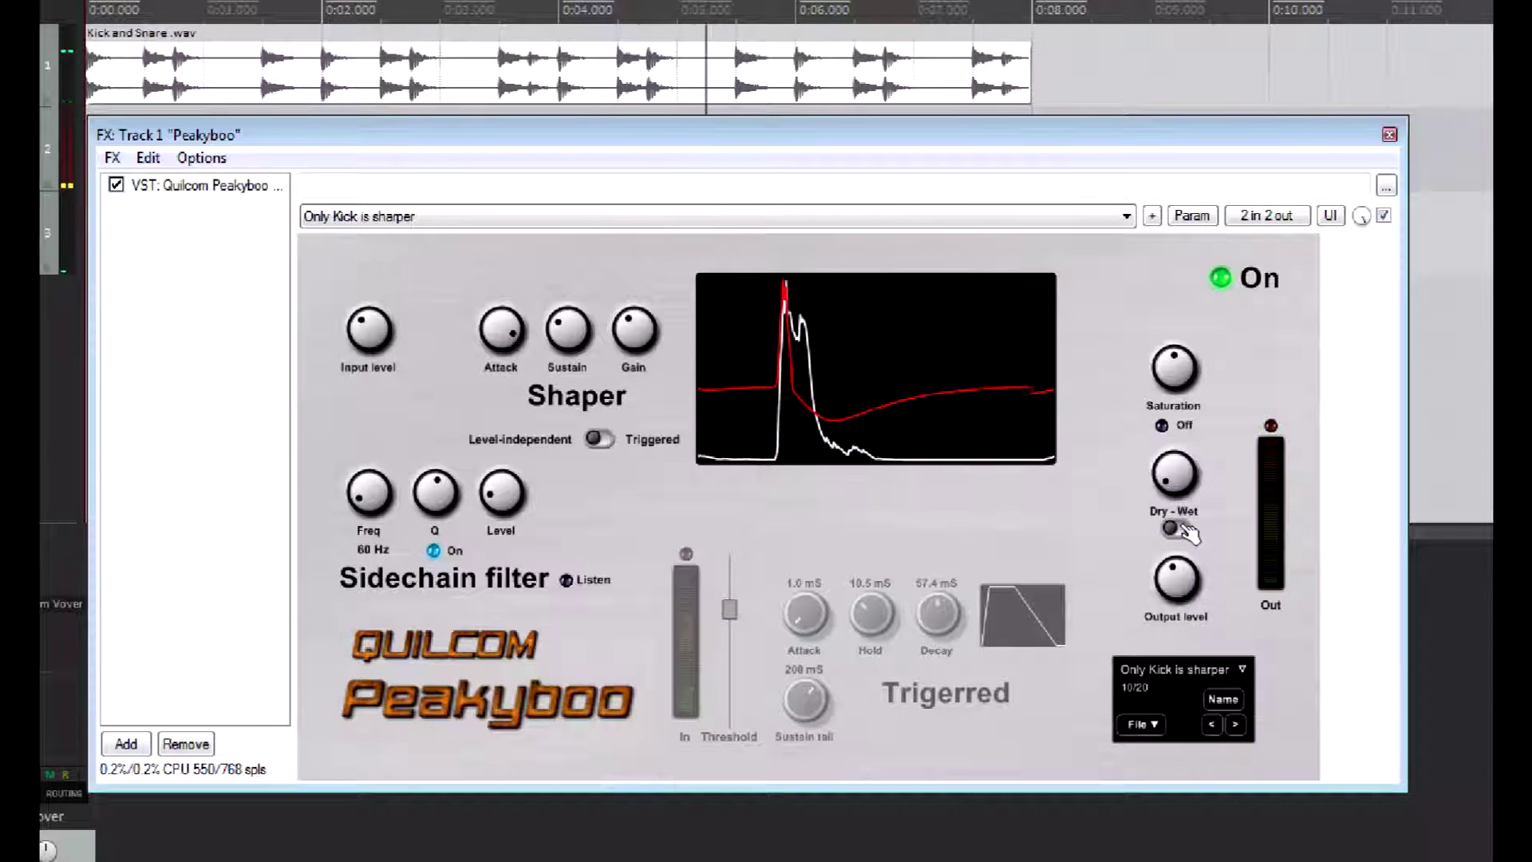
click(1176, 530)
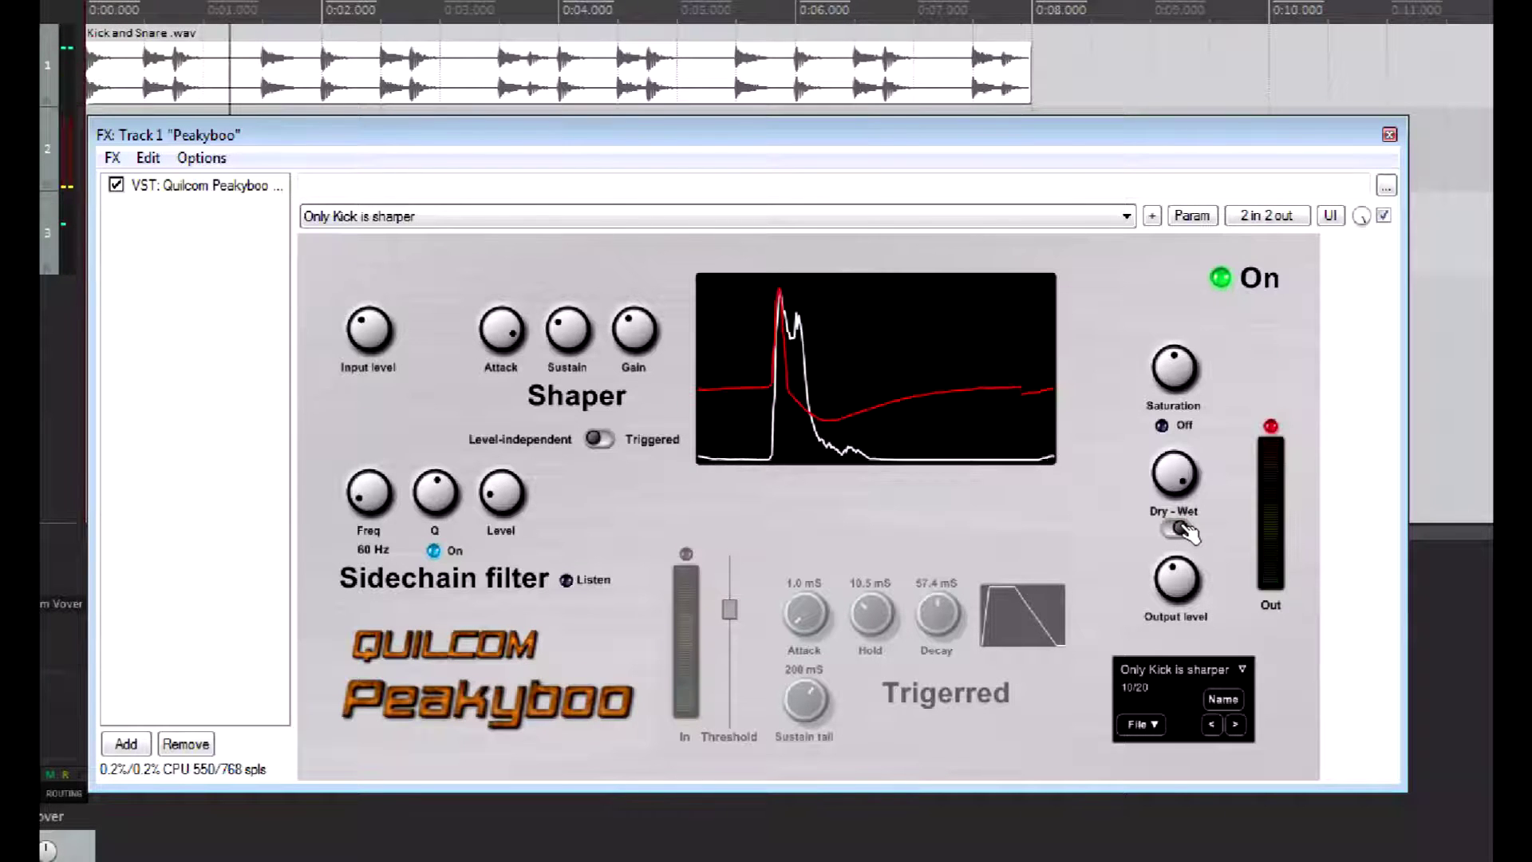
Step: Load the Hard with room echo preset and compare it against the dry signal
click(1242, 726)
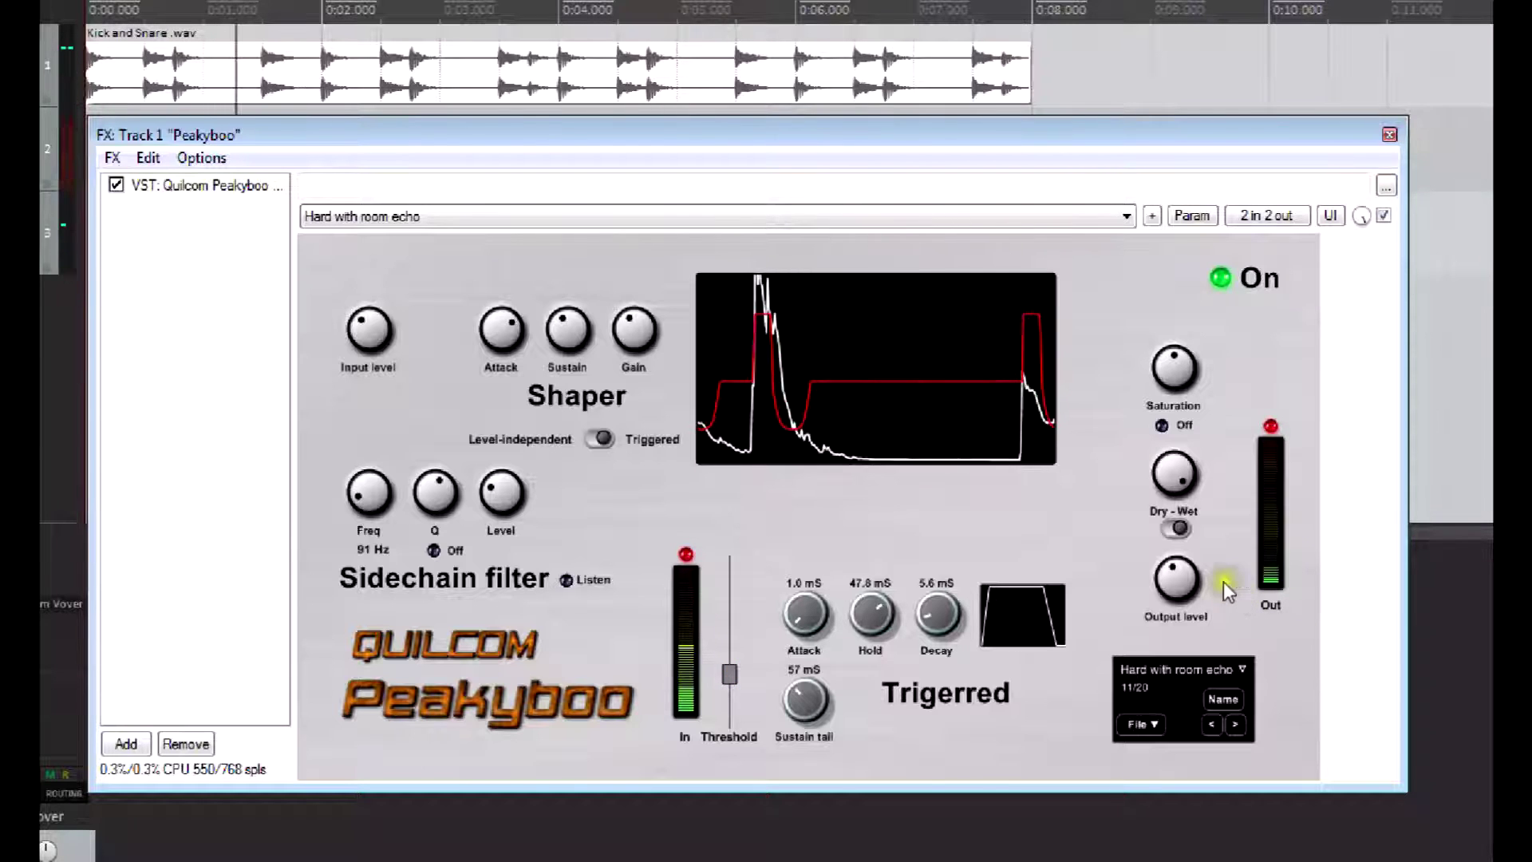
click(1177, 528)
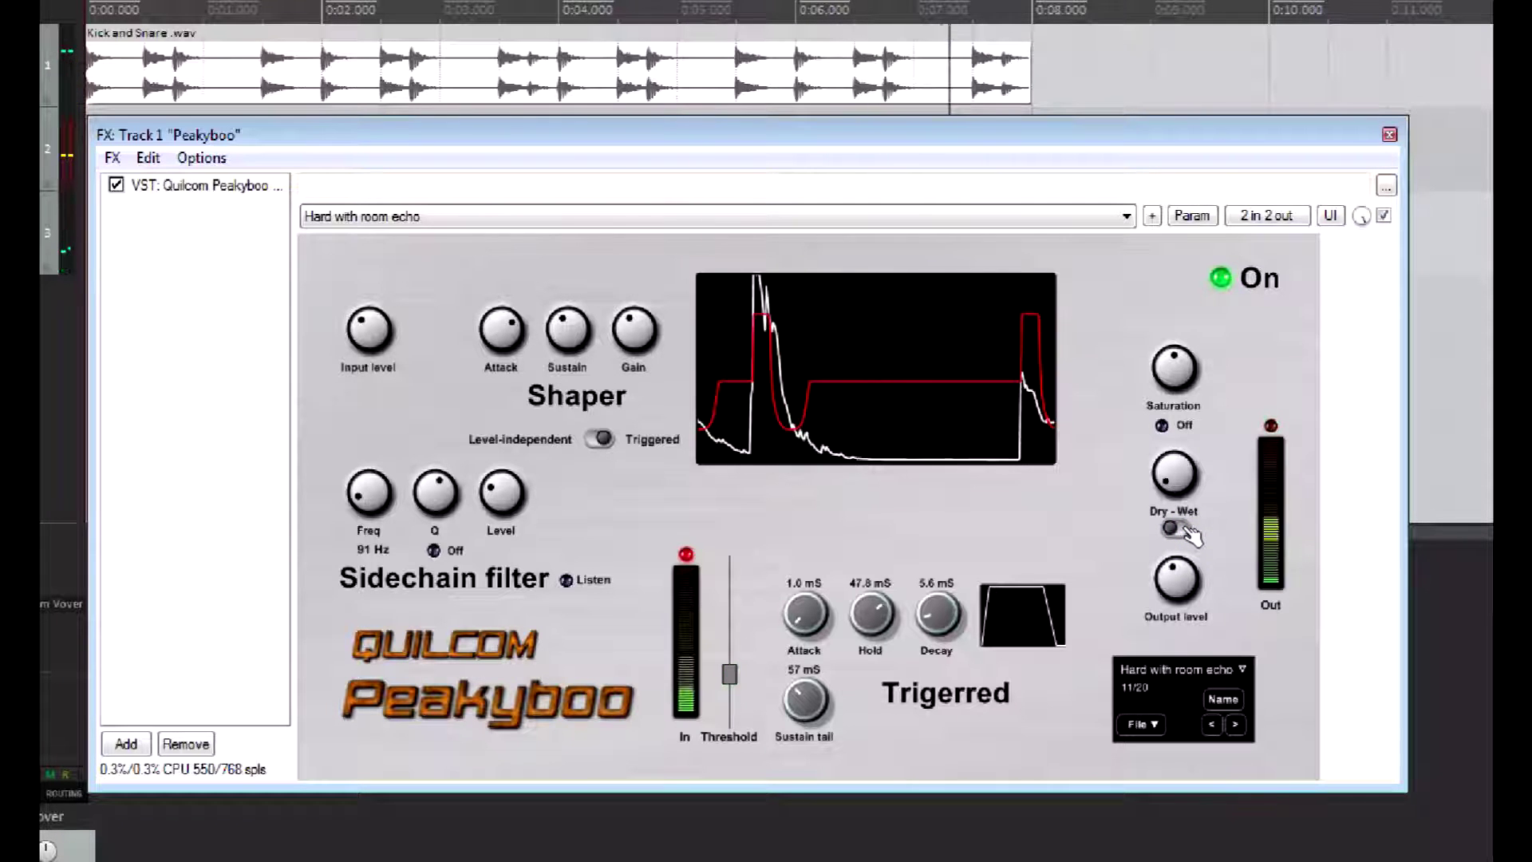
click(1185, 530)
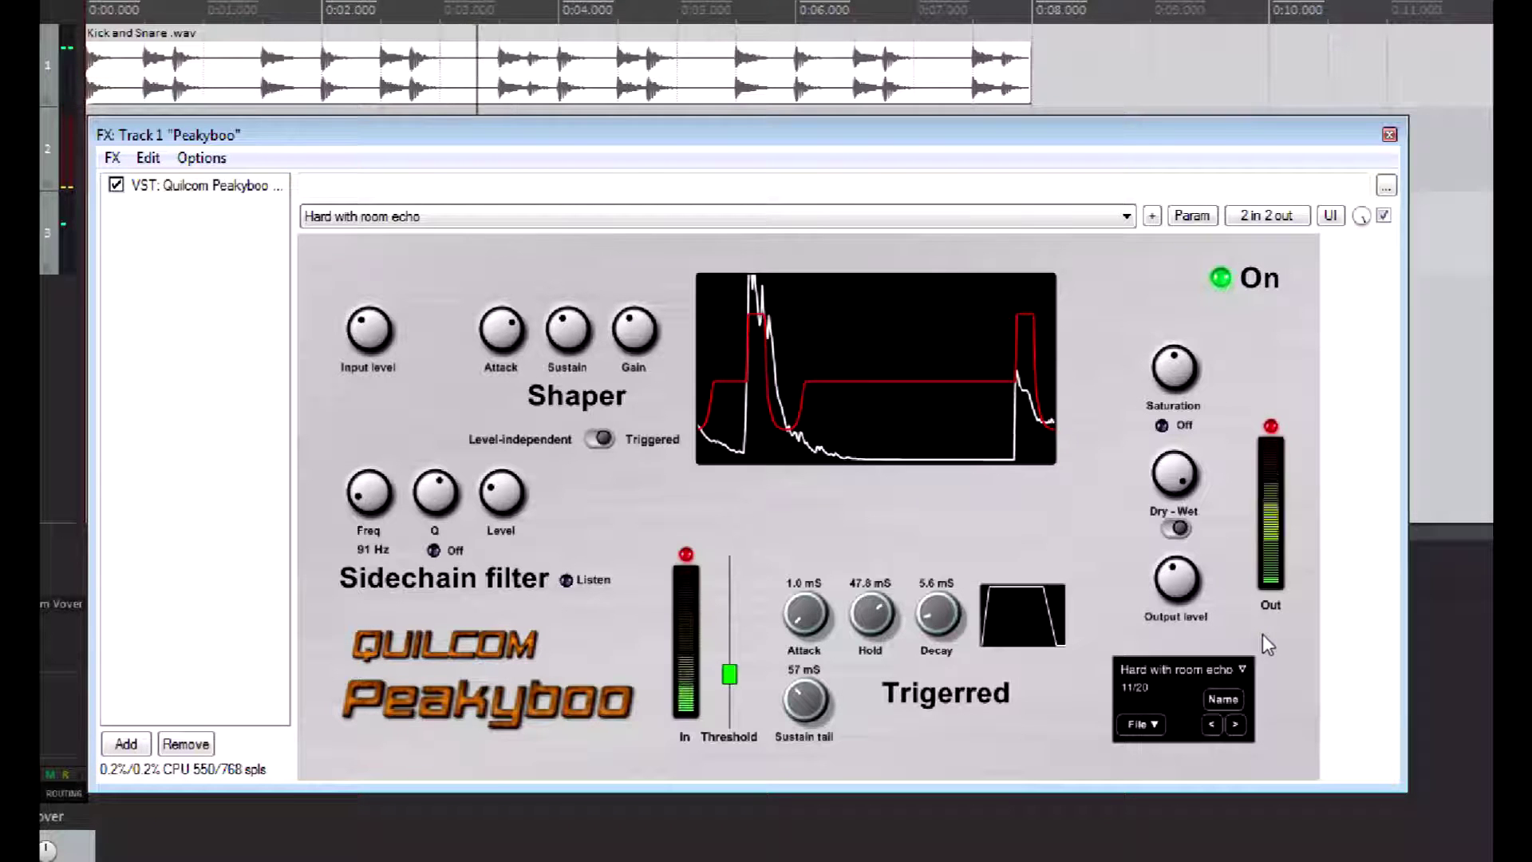
Step: Audition the Reverse, Gated and Gated more presets one after another on the playing loop
click(1242, 723)
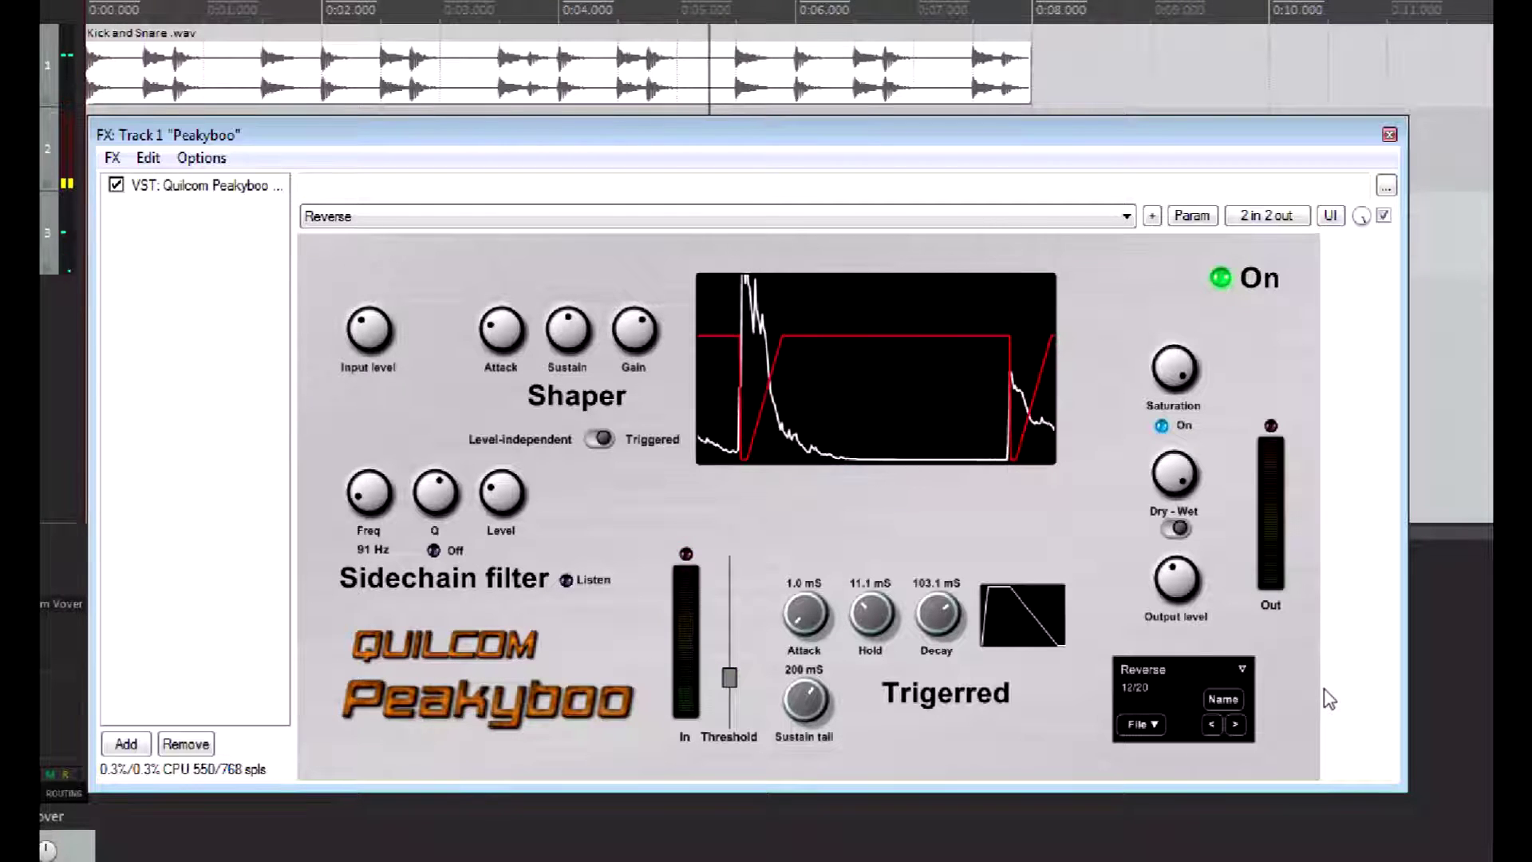
click(1290, 693)
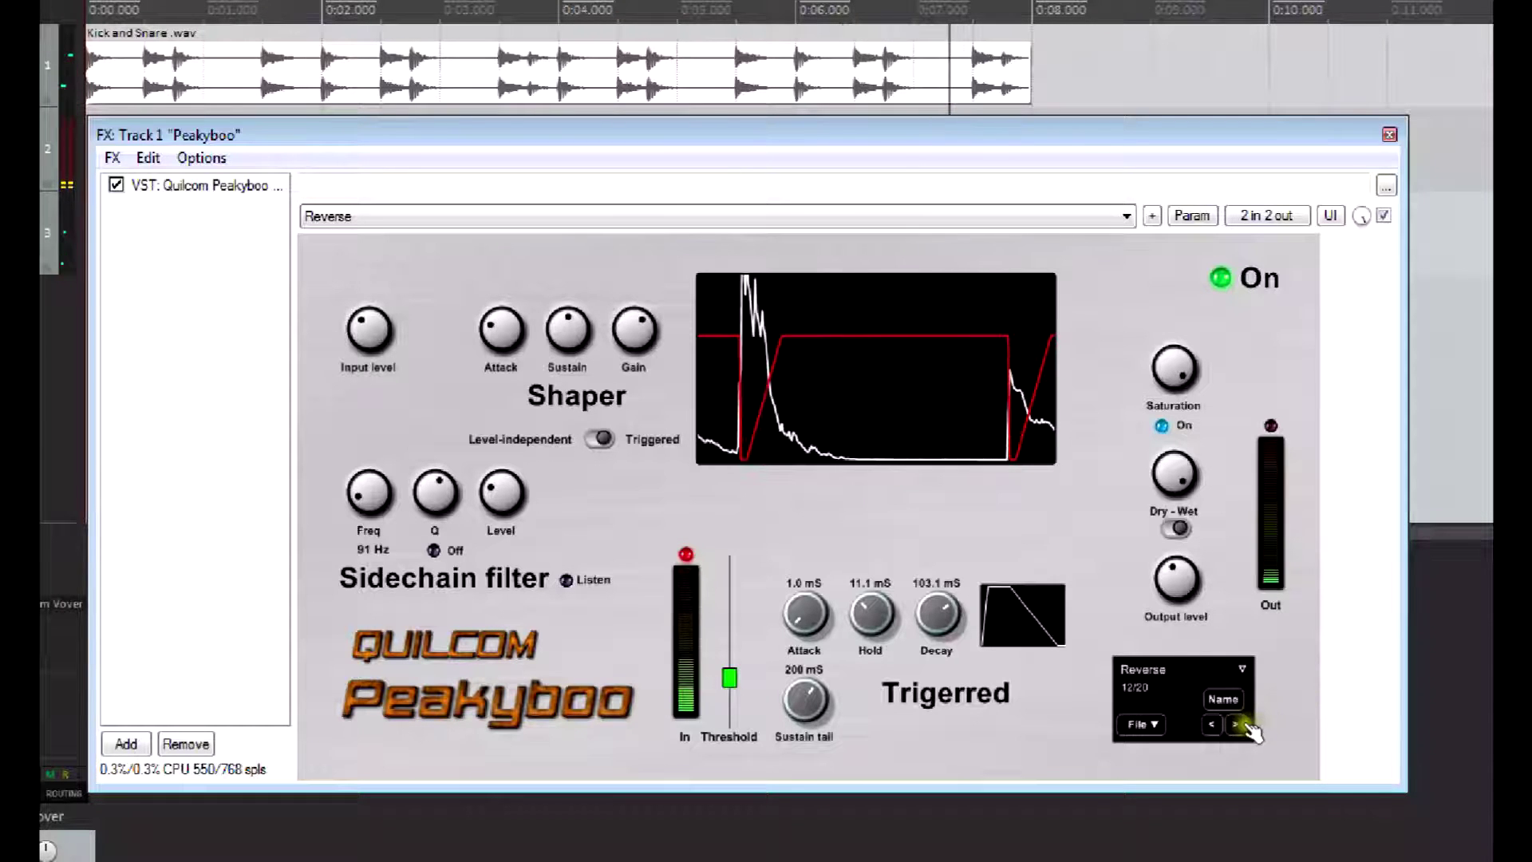
click(1268, 721)
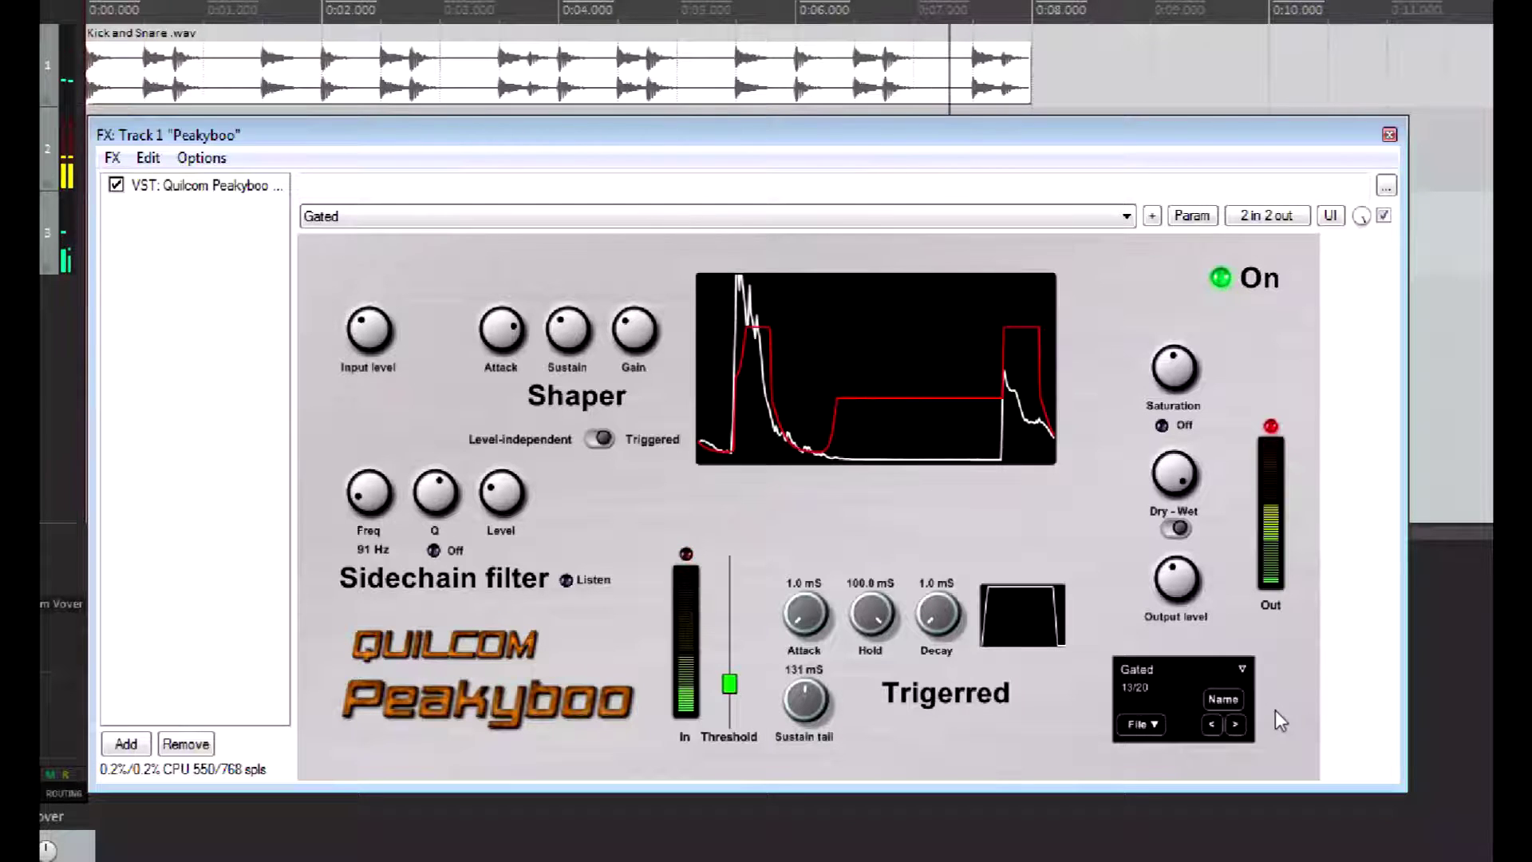
click(1280, 699)
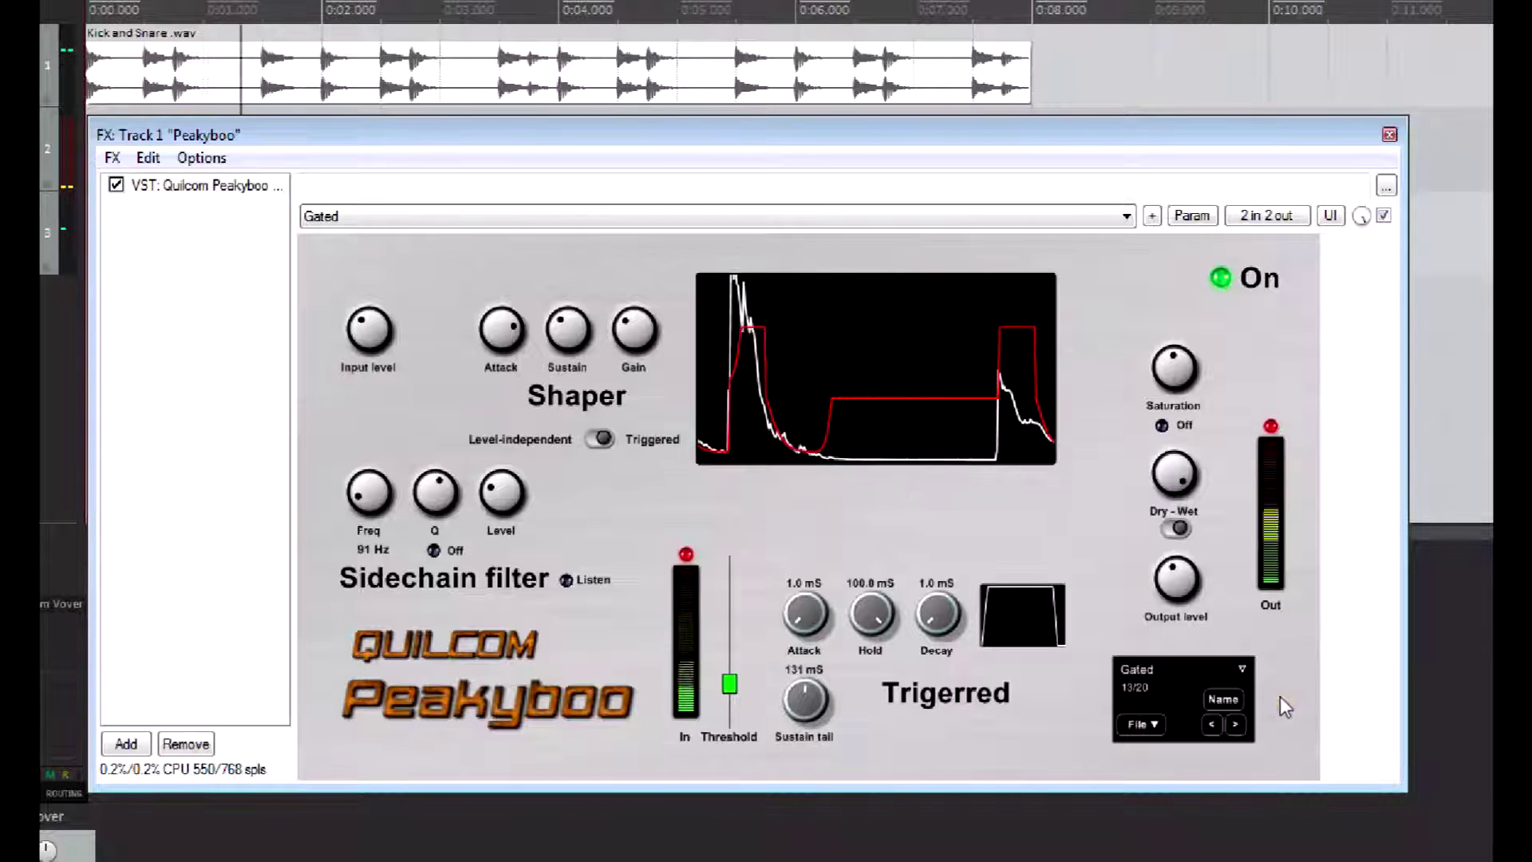
click(1265, 717)
click(1241, 724)
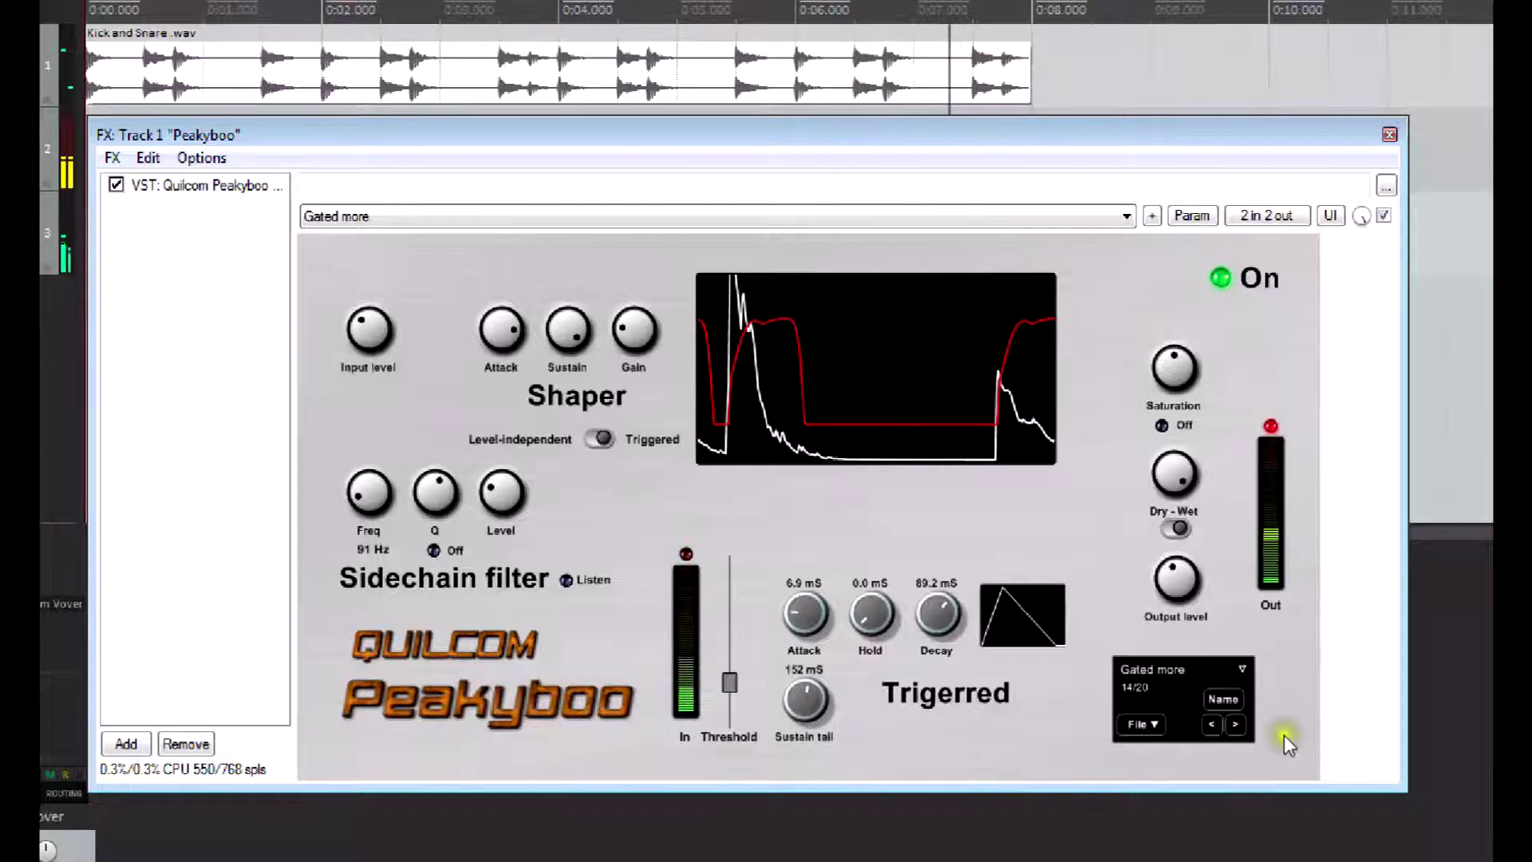
Step: Load the Late room boost preset and compare it against the dry signal
click(1237, 726)
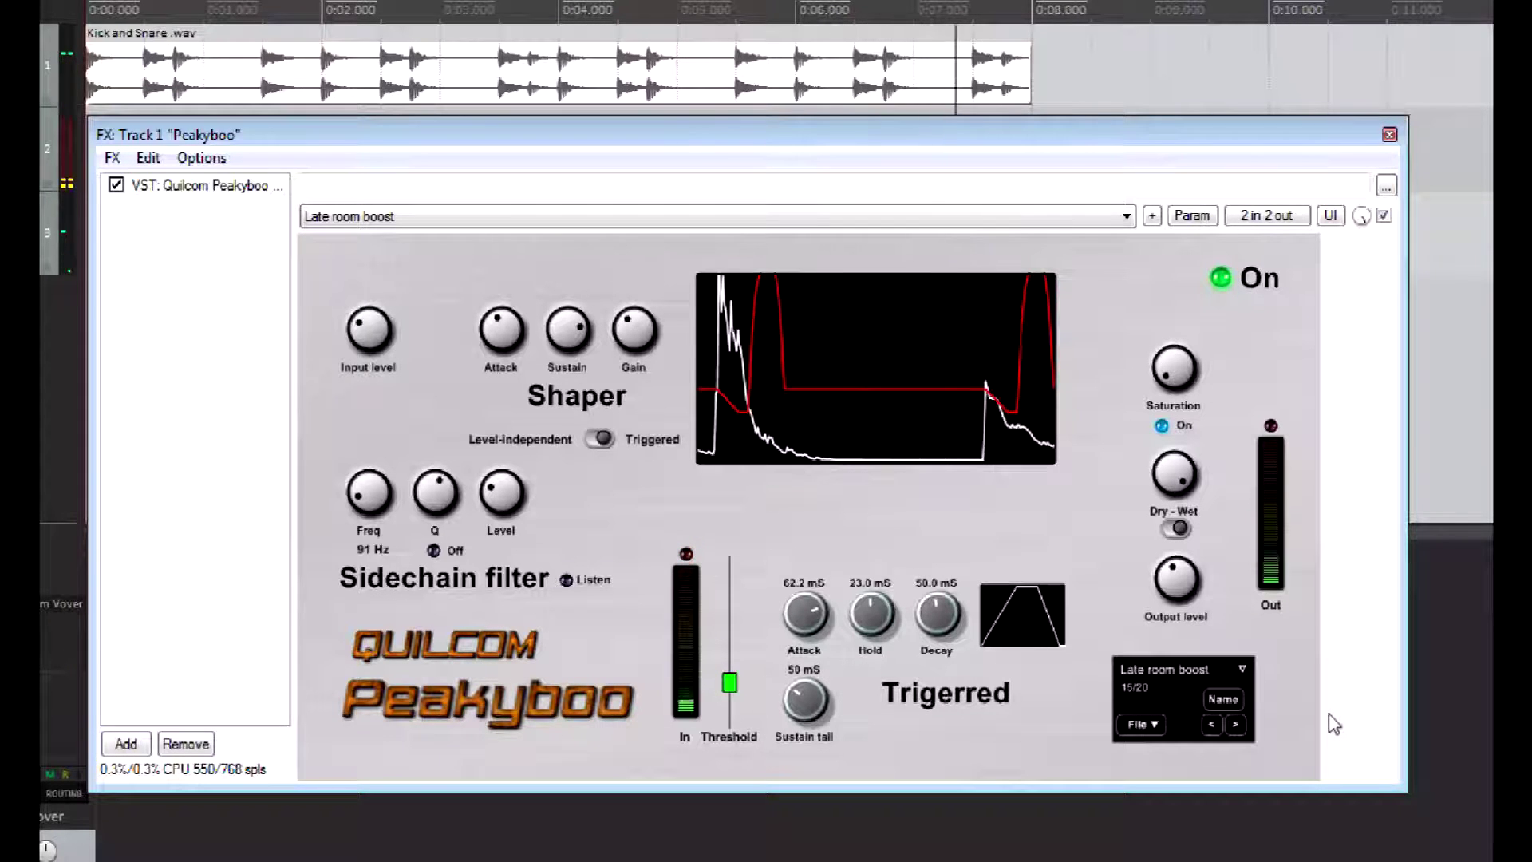
click(1173, 529)
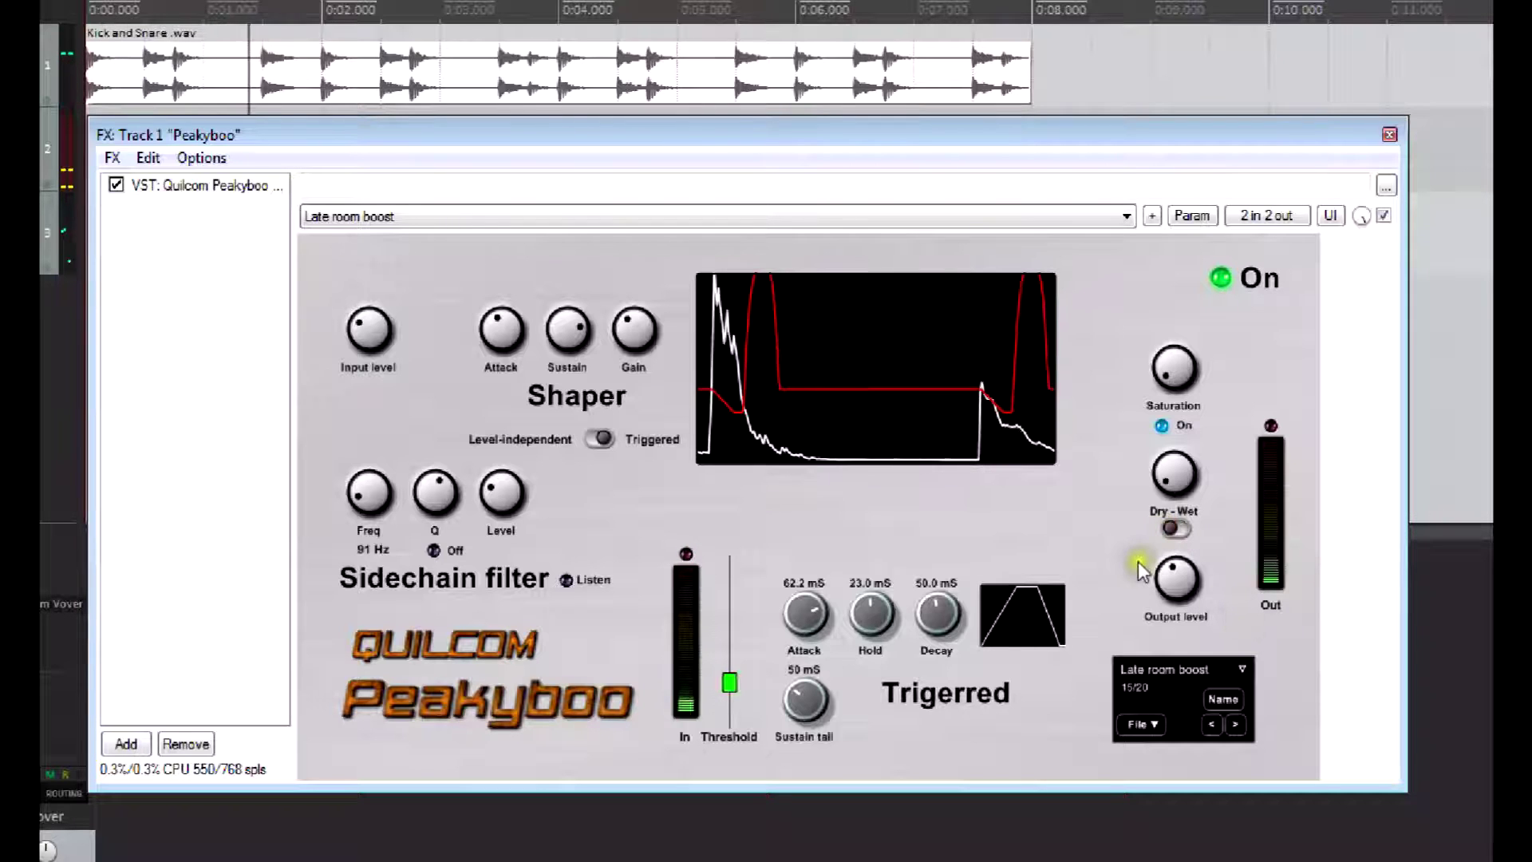
click(1187, 530)
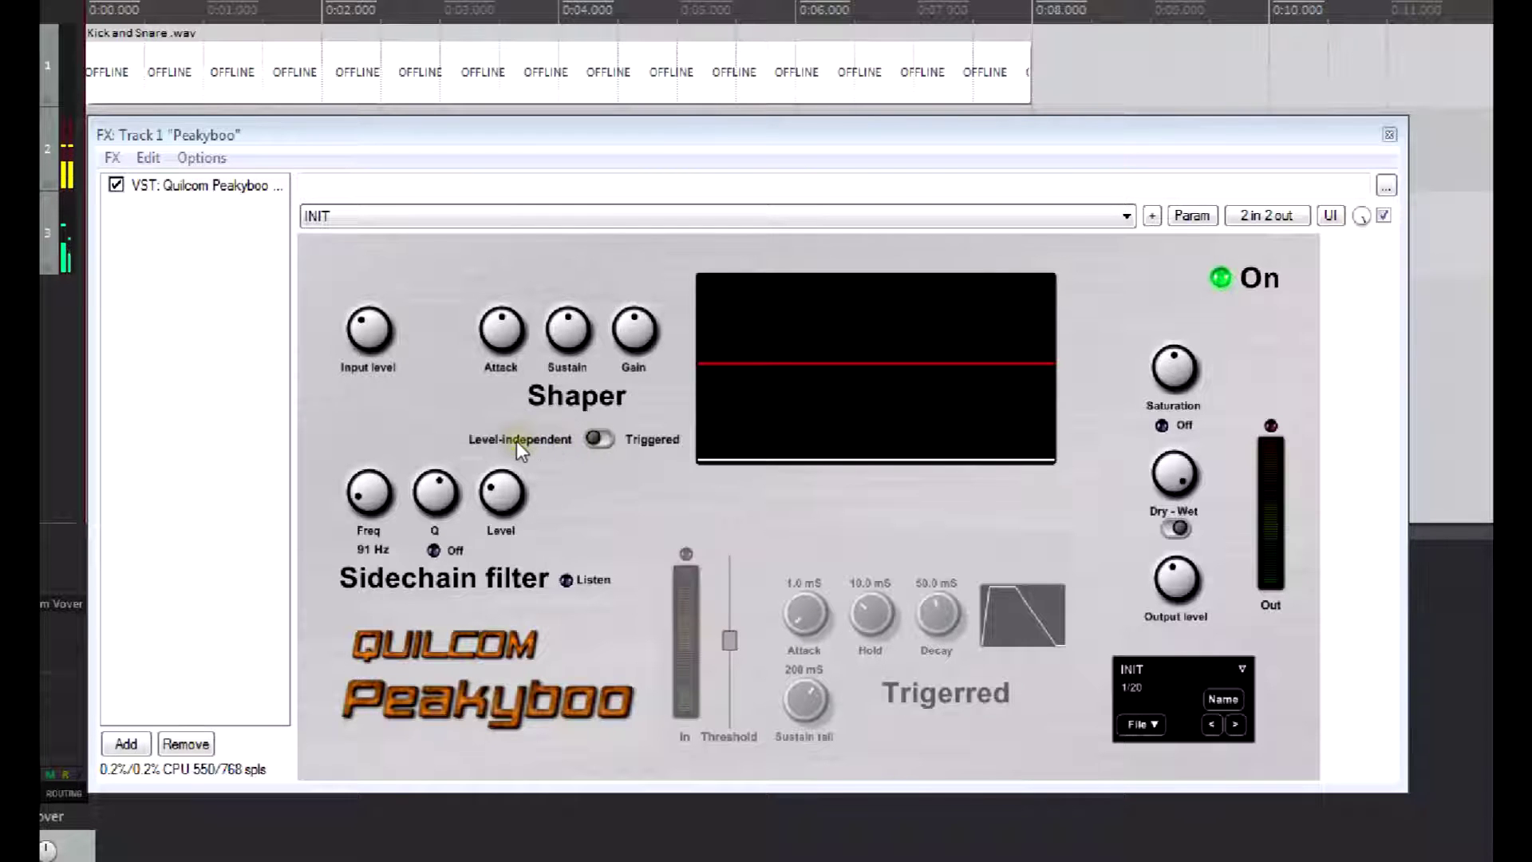
Step: Switch the shaper back and forth between Triggered and Level-independent modes to compare their available controls, finishing on Level-independent
click(600, 438)
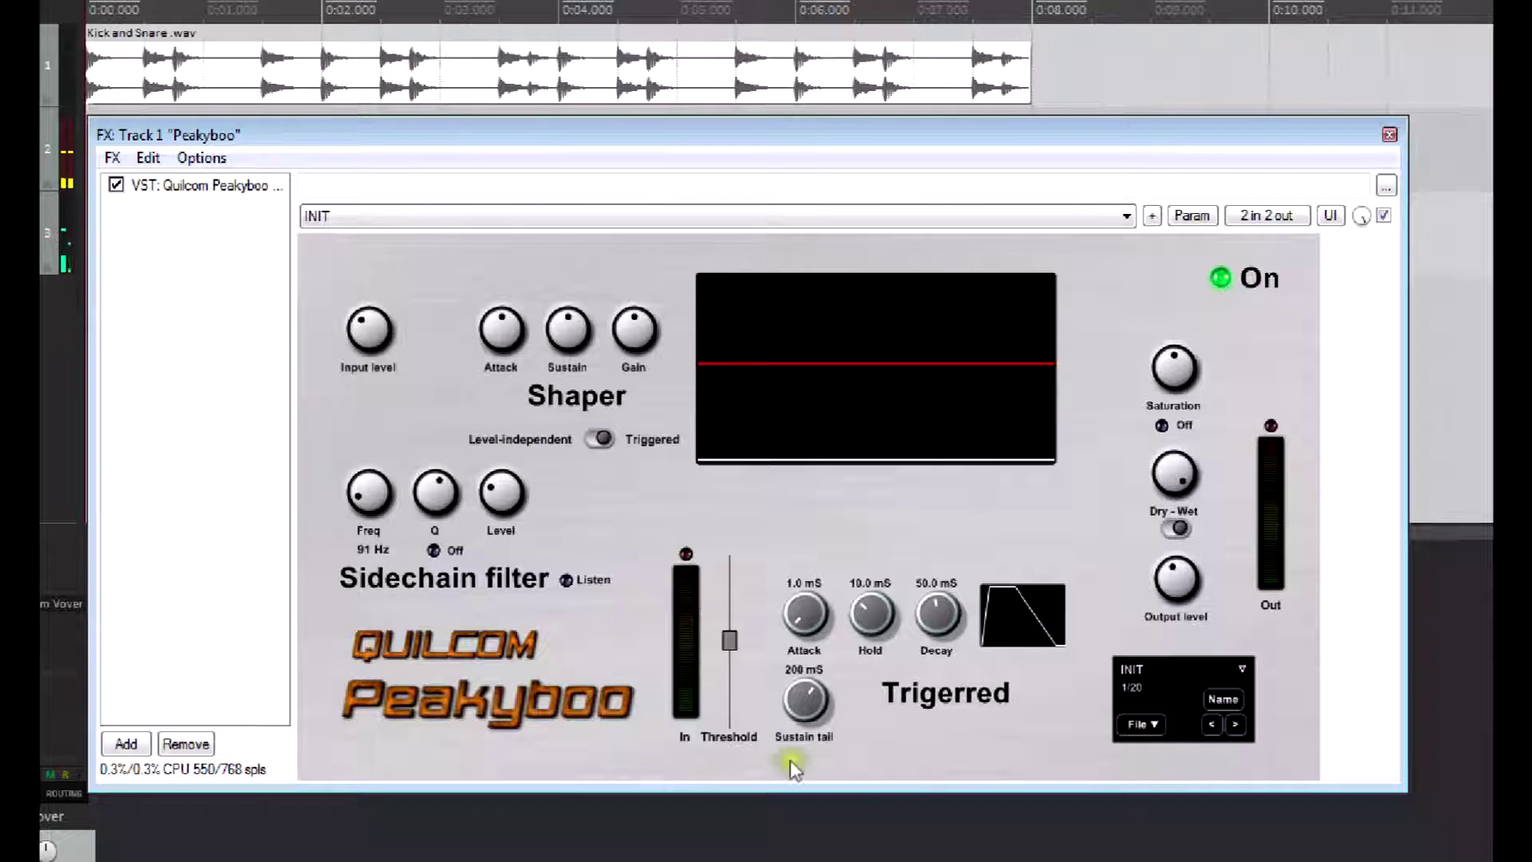
click(597, 439)
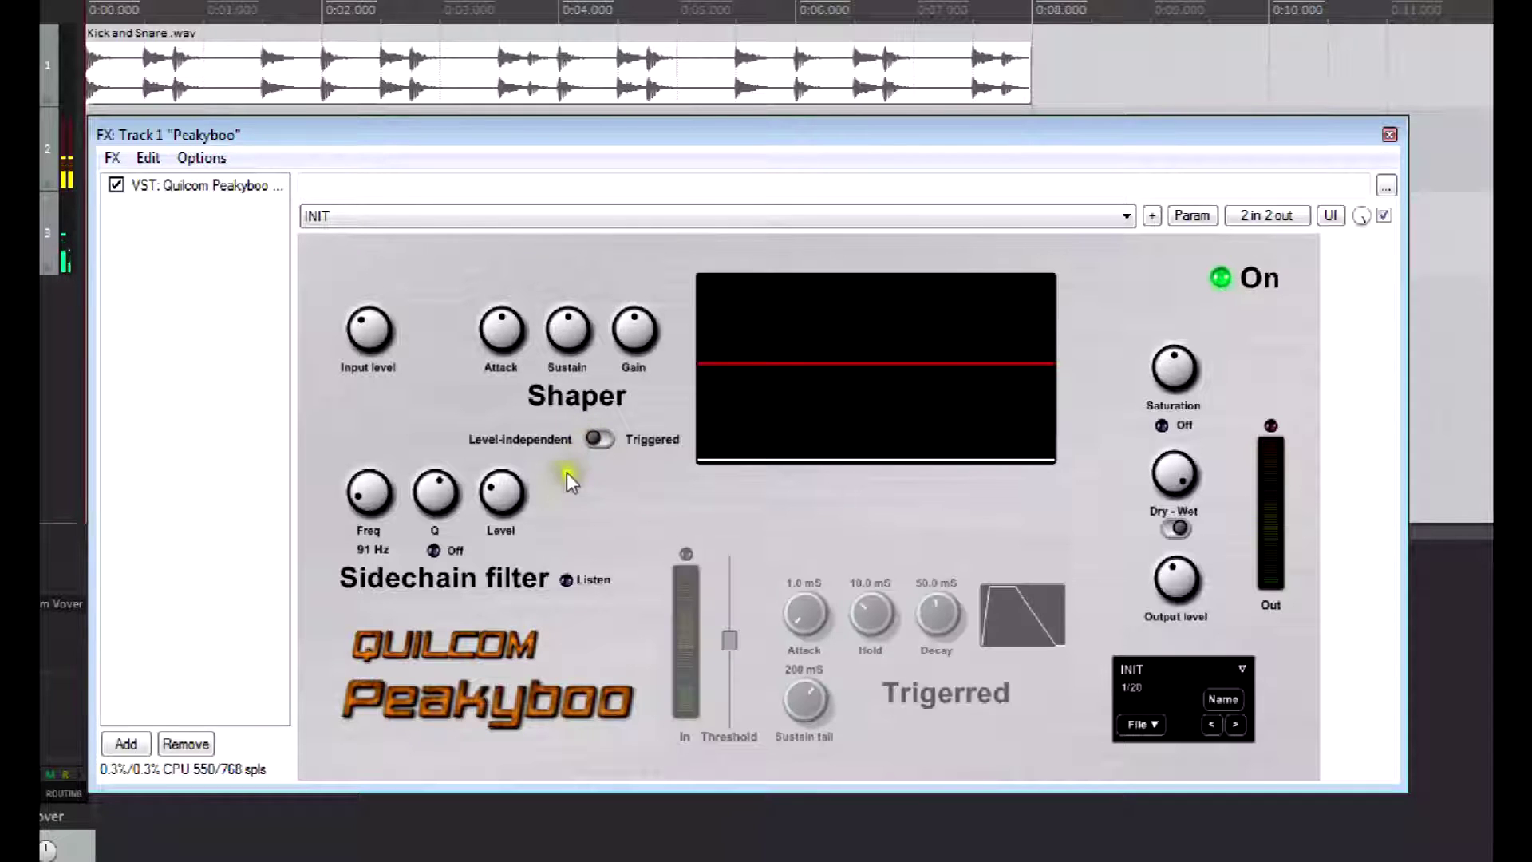
click(603, 439)
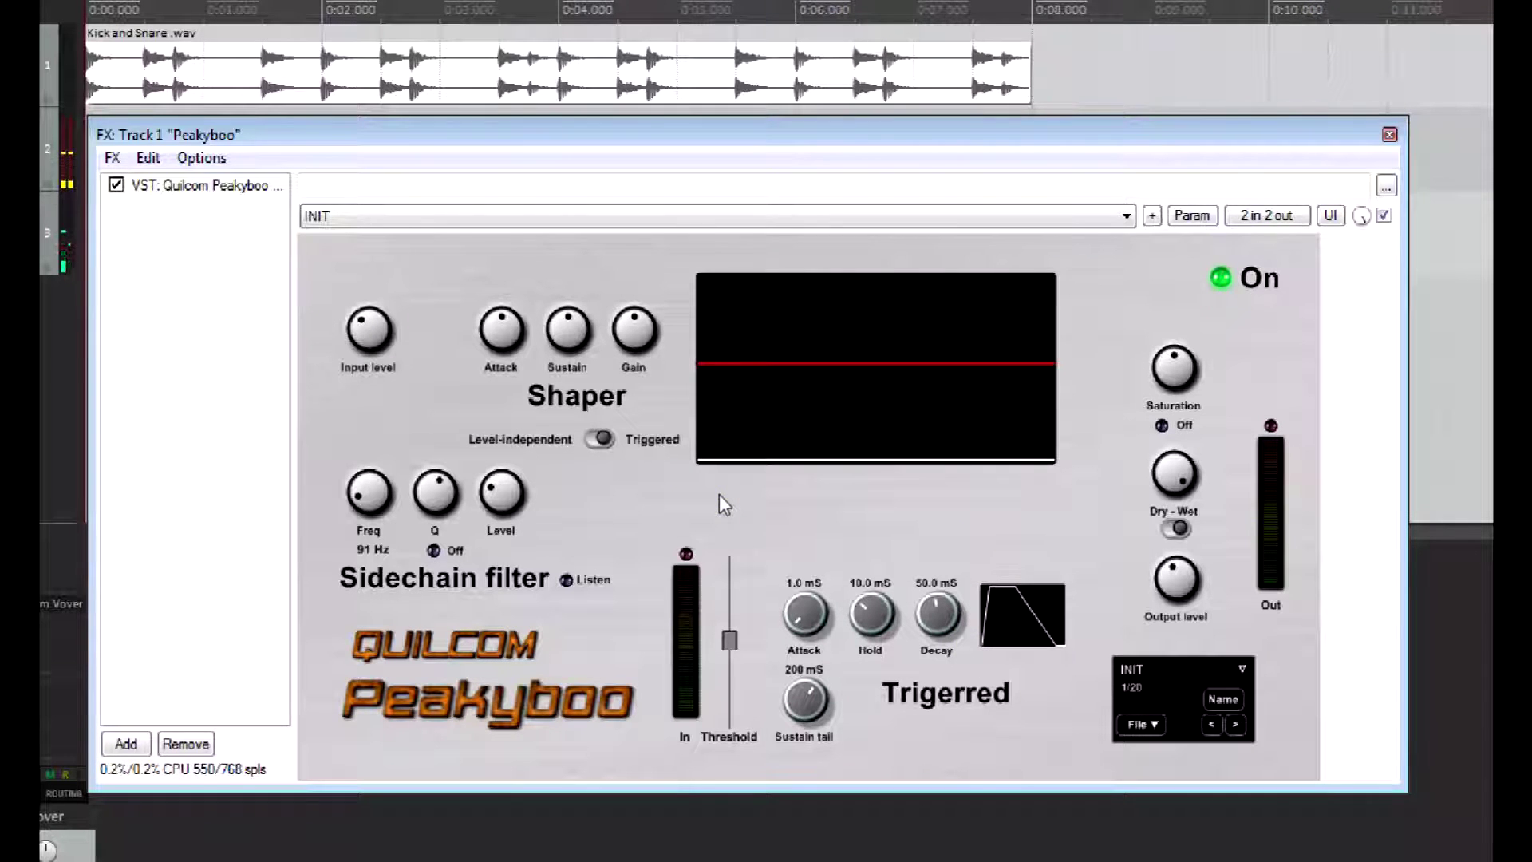
click(598, 438)
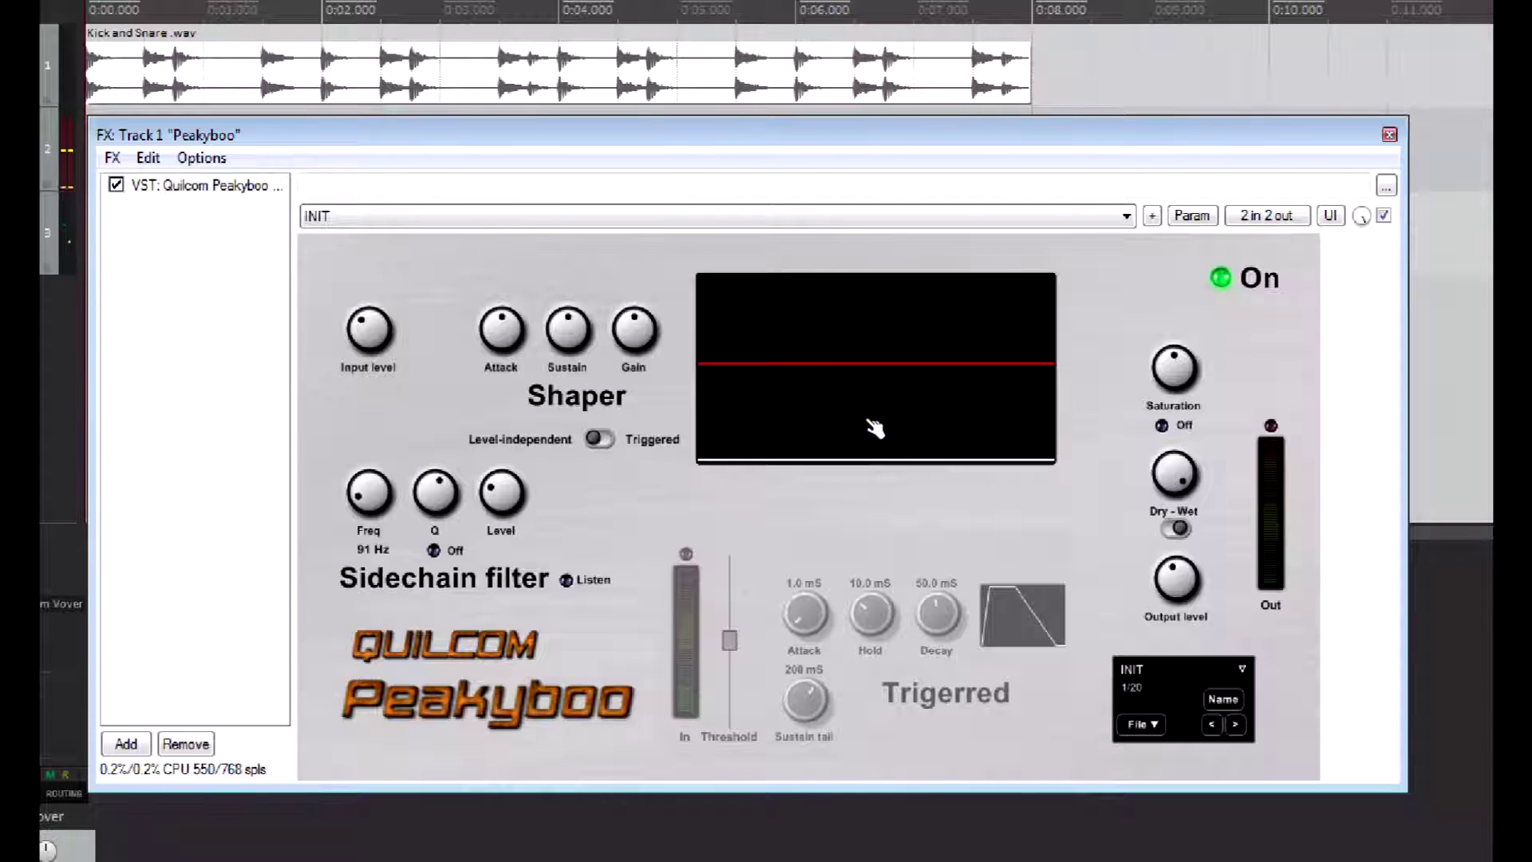
Step: Start playback of the Kick and Snare loop through the INIT preset in Level-independent mode
key(alt)
key(alt+space)
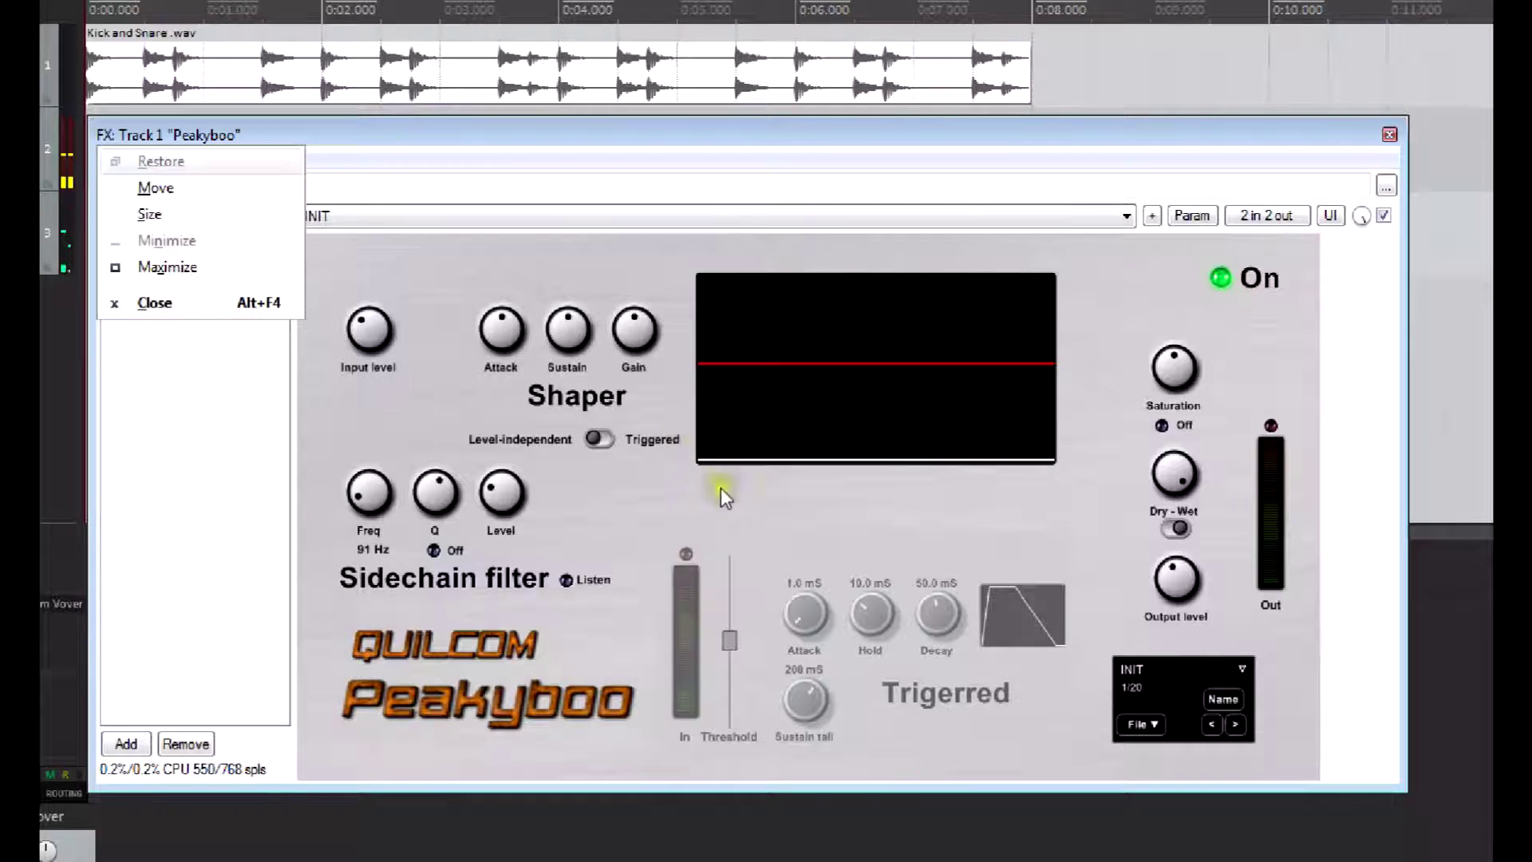
key(Escape)
key(space)
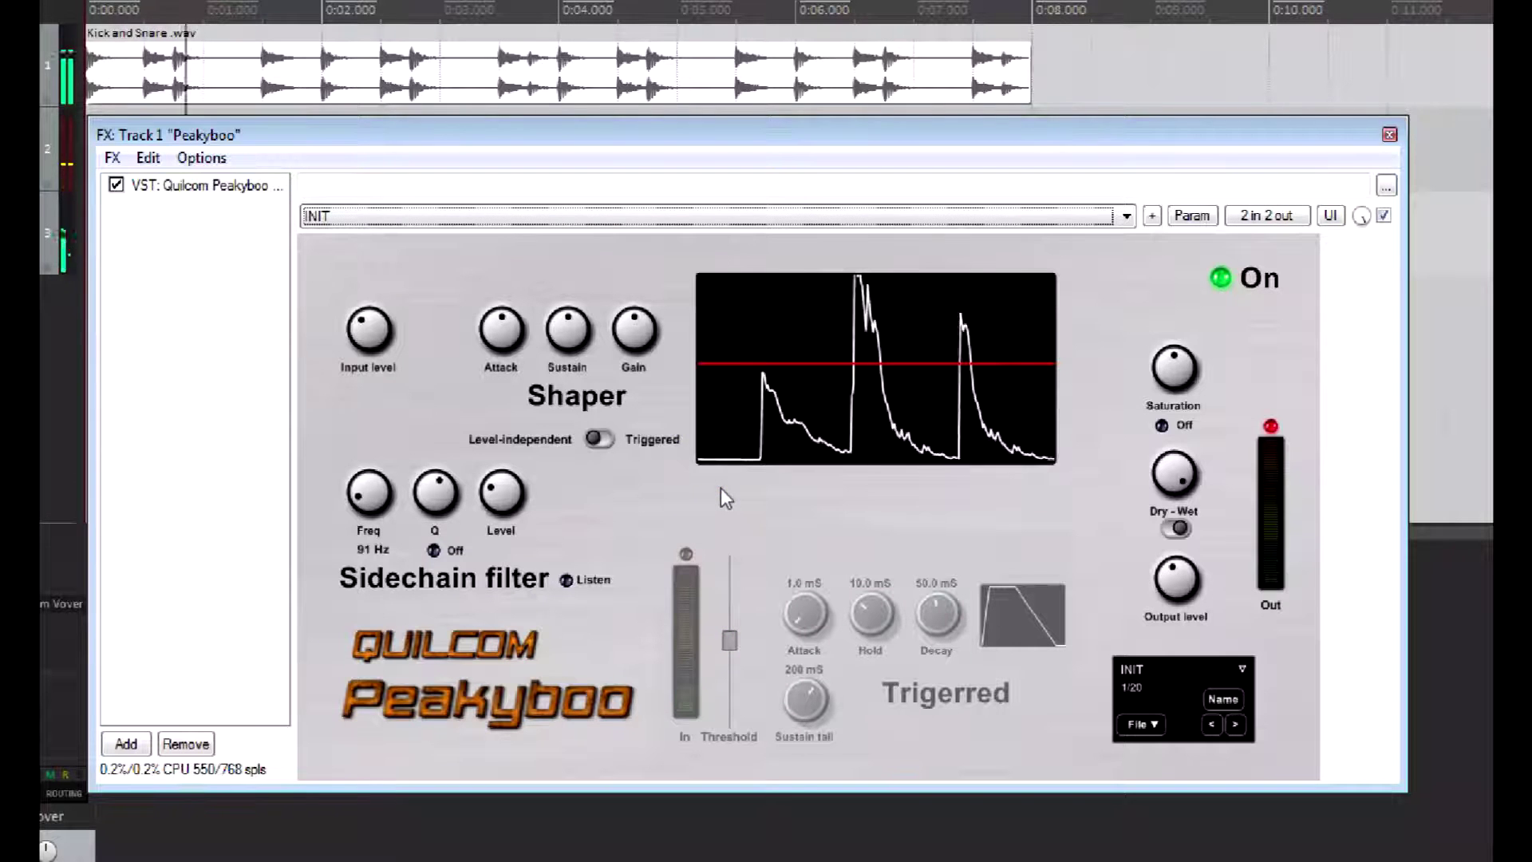